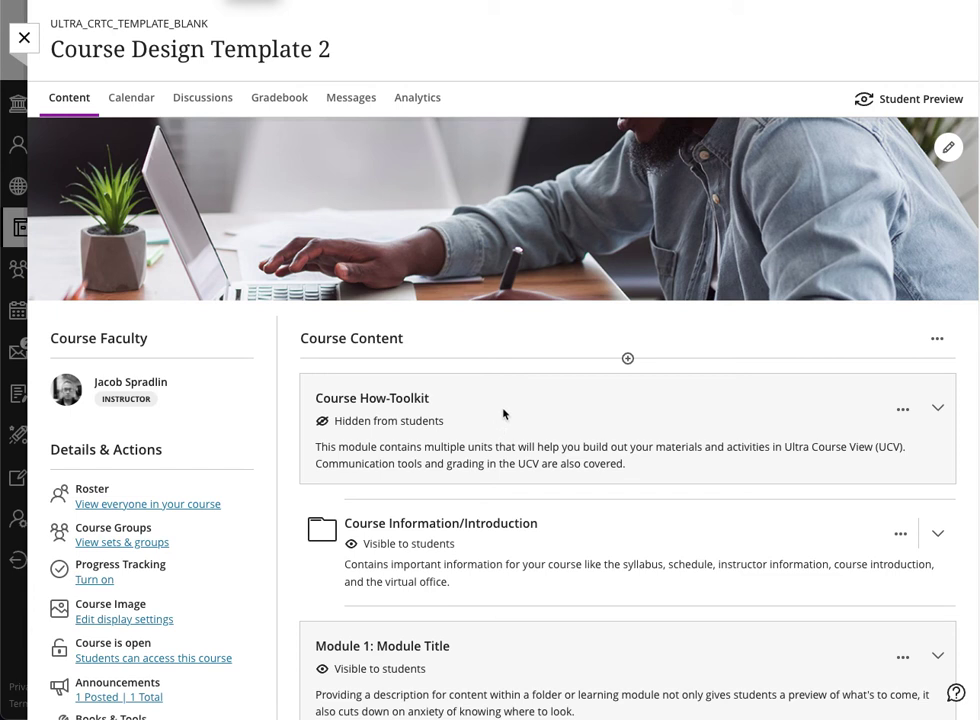
Expand the Course How-Toolkit module and its Unit 1: How to Add Content folder
click(525, 427)
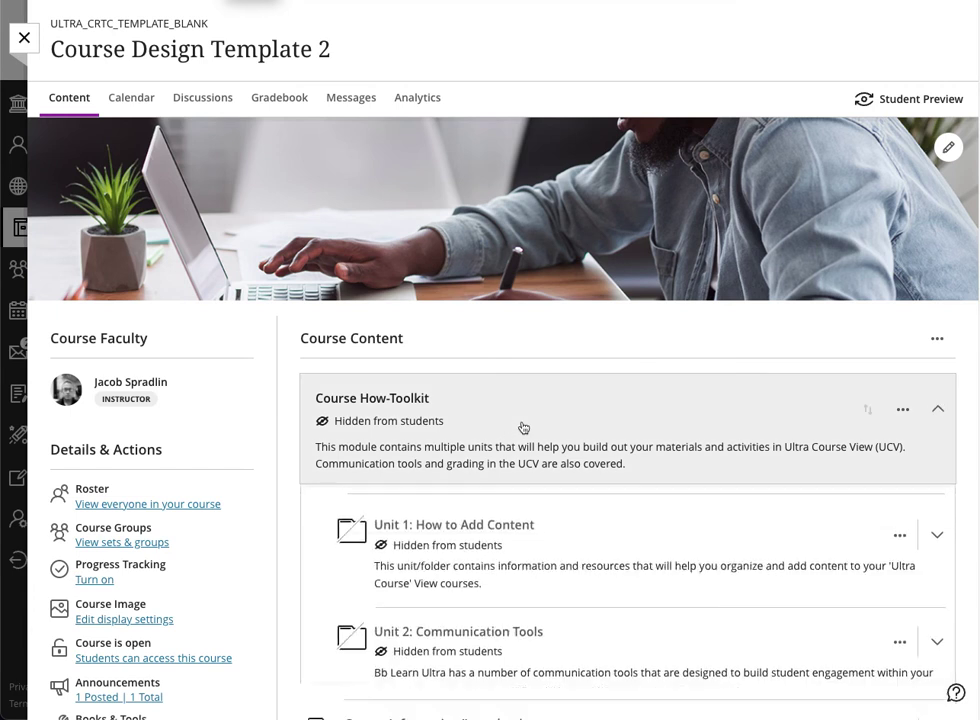
scroll(525, 427, down, 4)
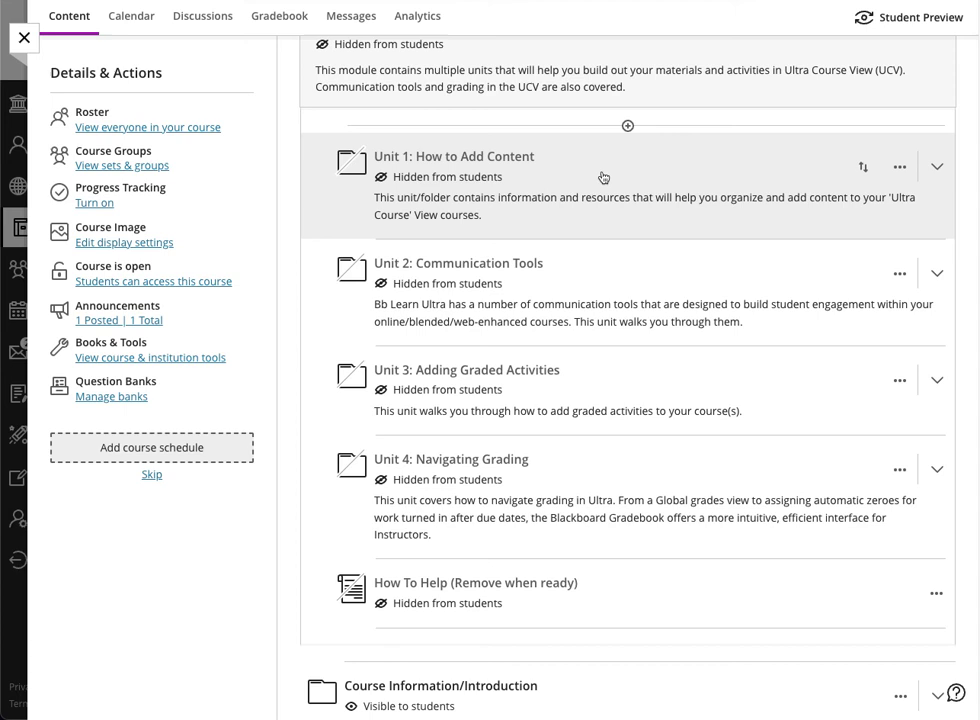
click(603, 177)
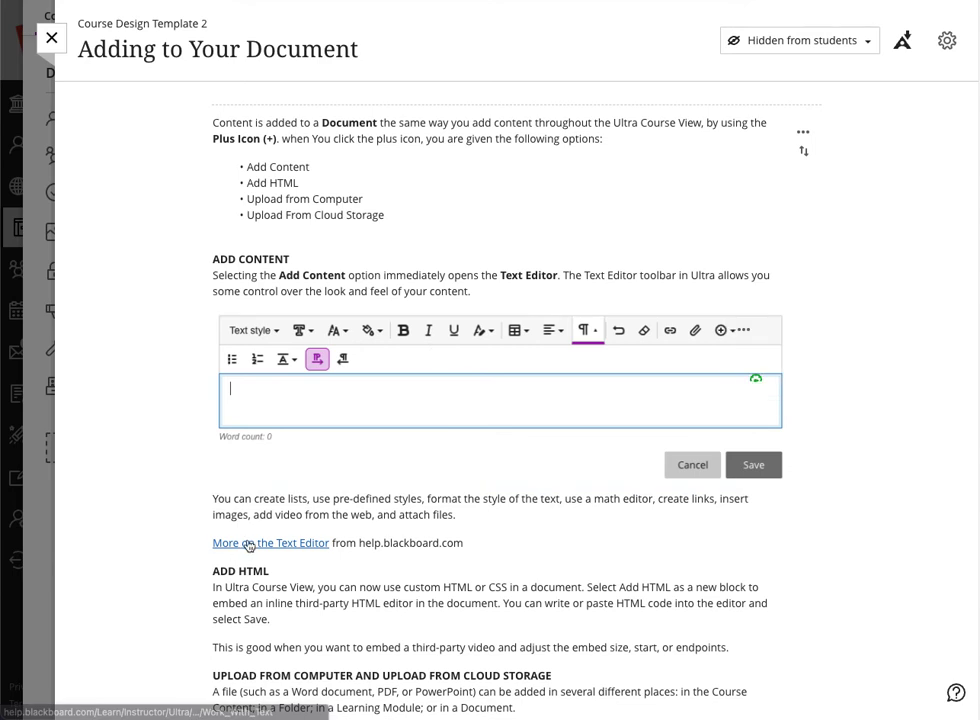
Read down the Adding to Your Document guidance, then close the page
scroll(376, 535, down, 2)
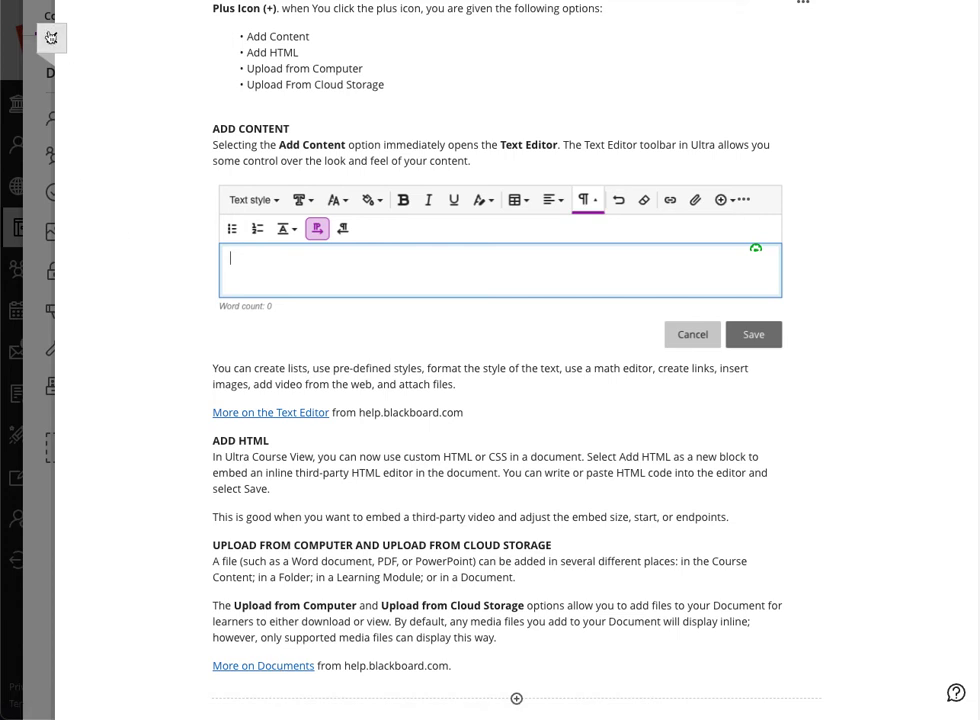
click(51, 37)
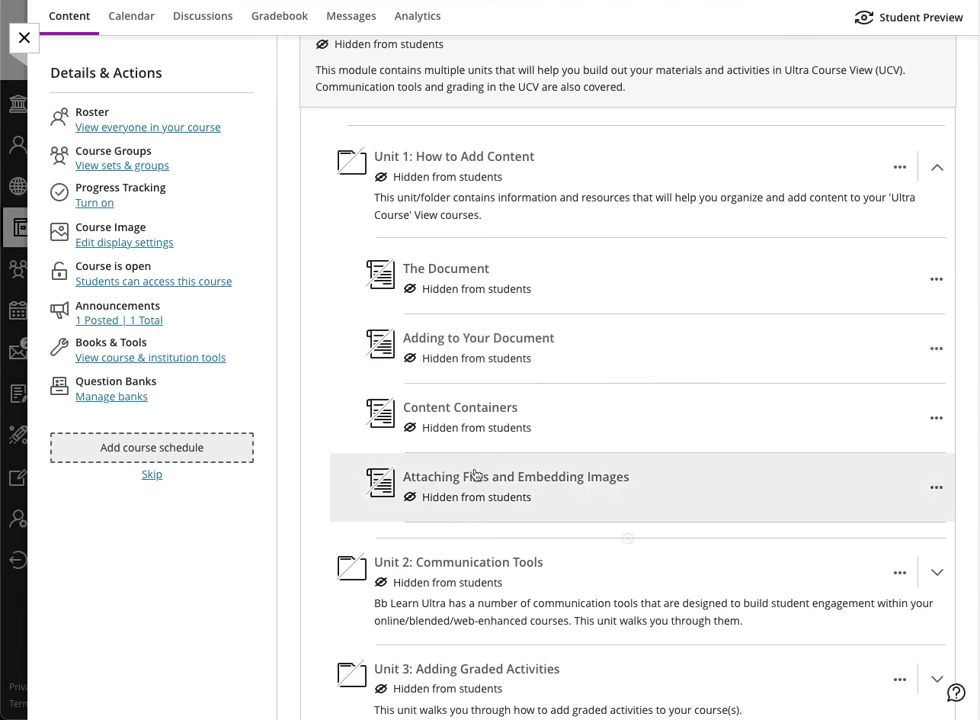
Collapse Unit 1, then expand, browse and collapse Unit 2: Communication Tools
click(575, 157)
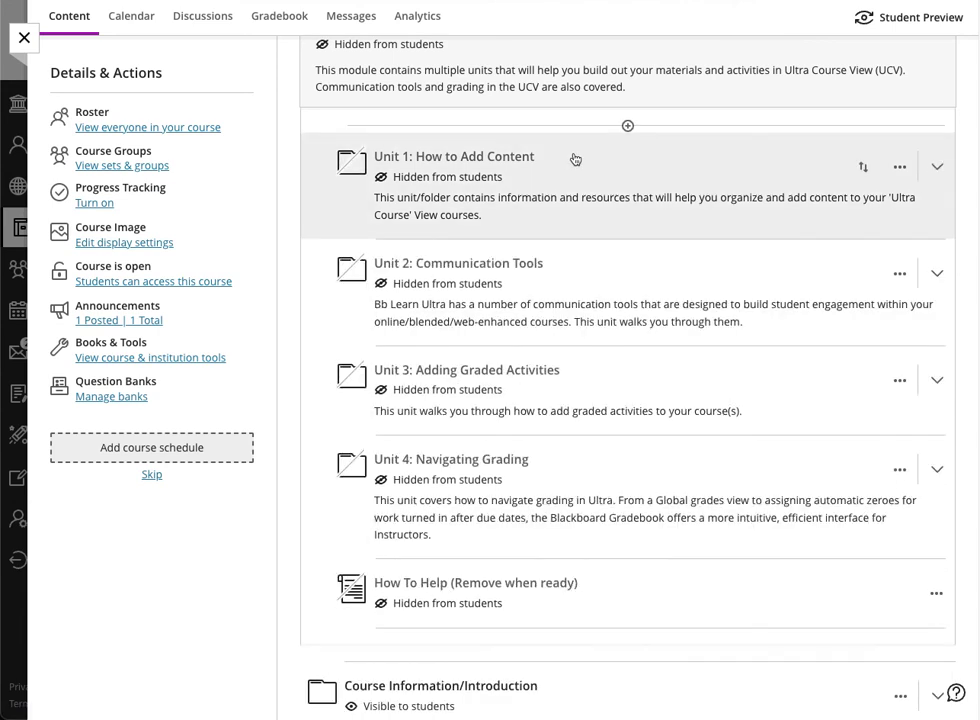
click(582, 291)
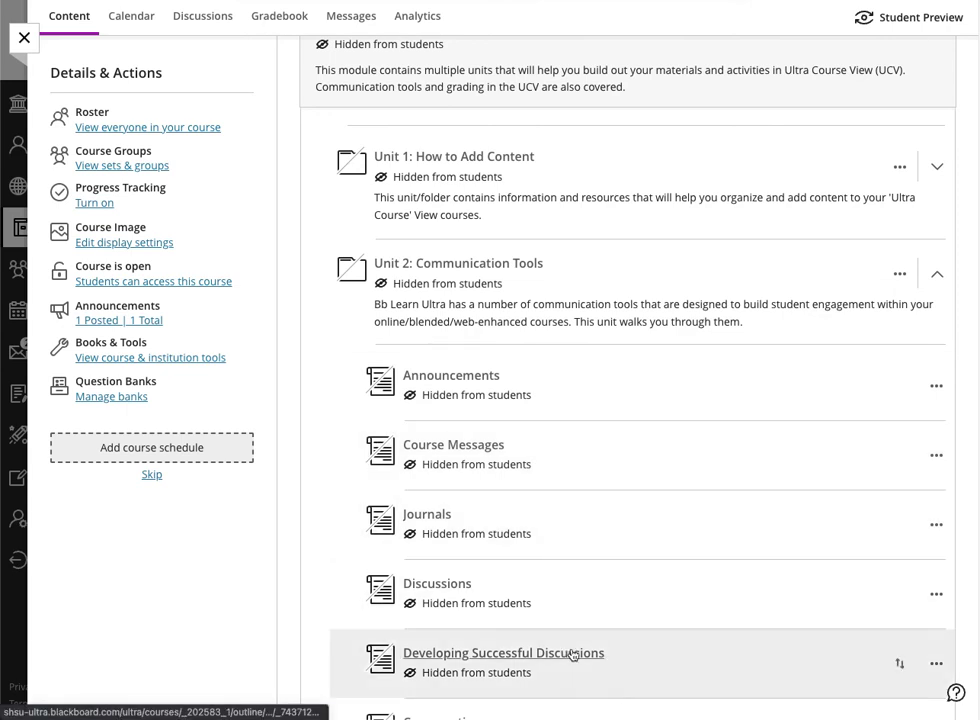
scroll(625, 605, down, 2)
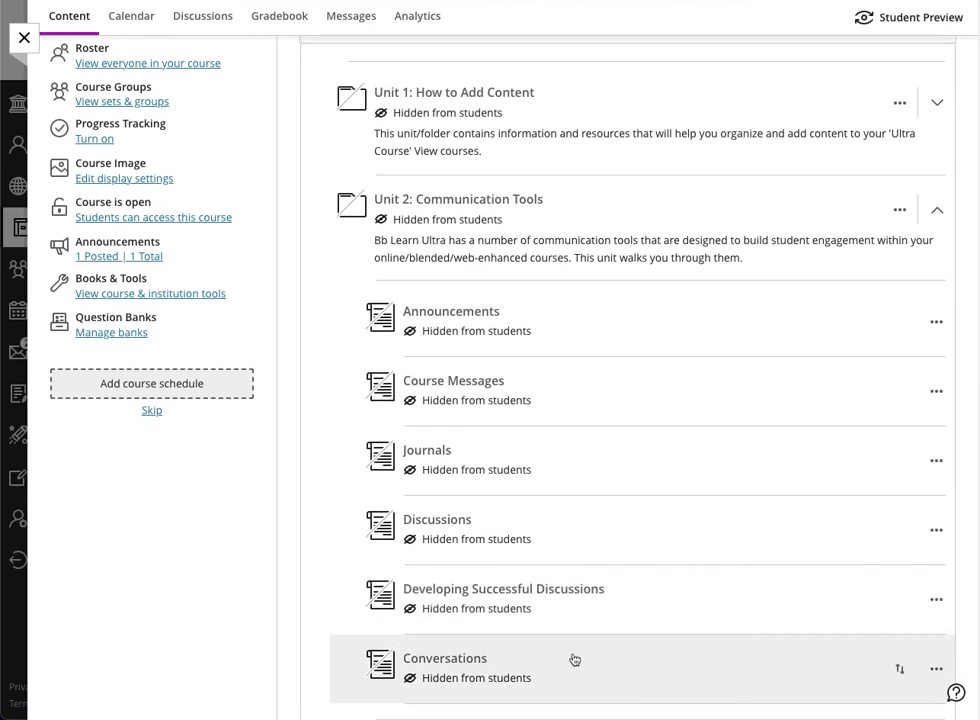
scroll(555, 650, down, 5)
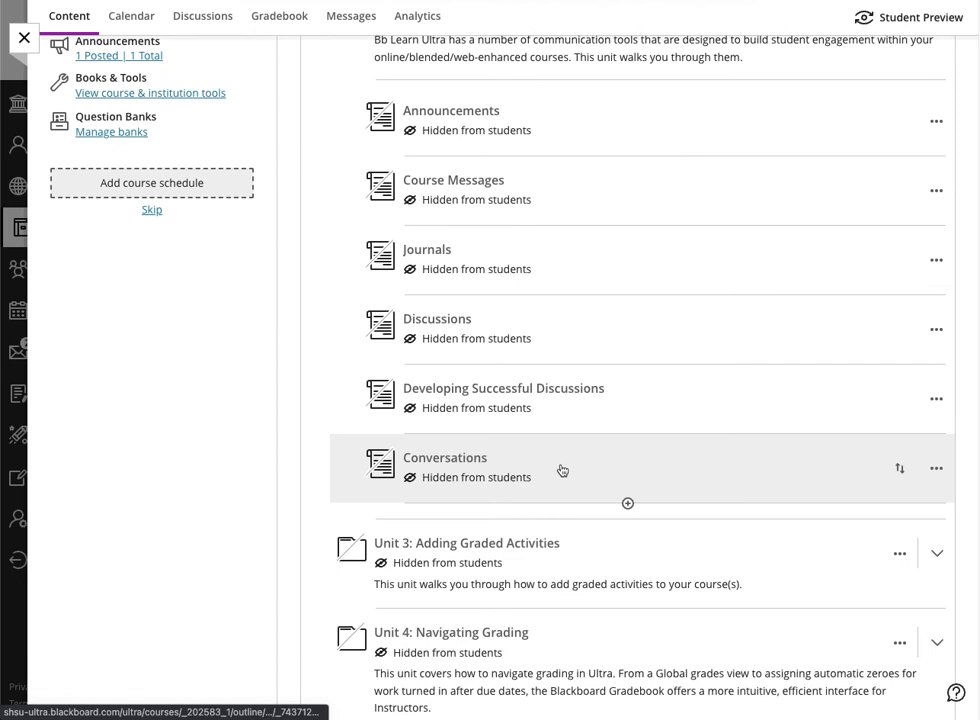
scroll(560, 469, up, 6)
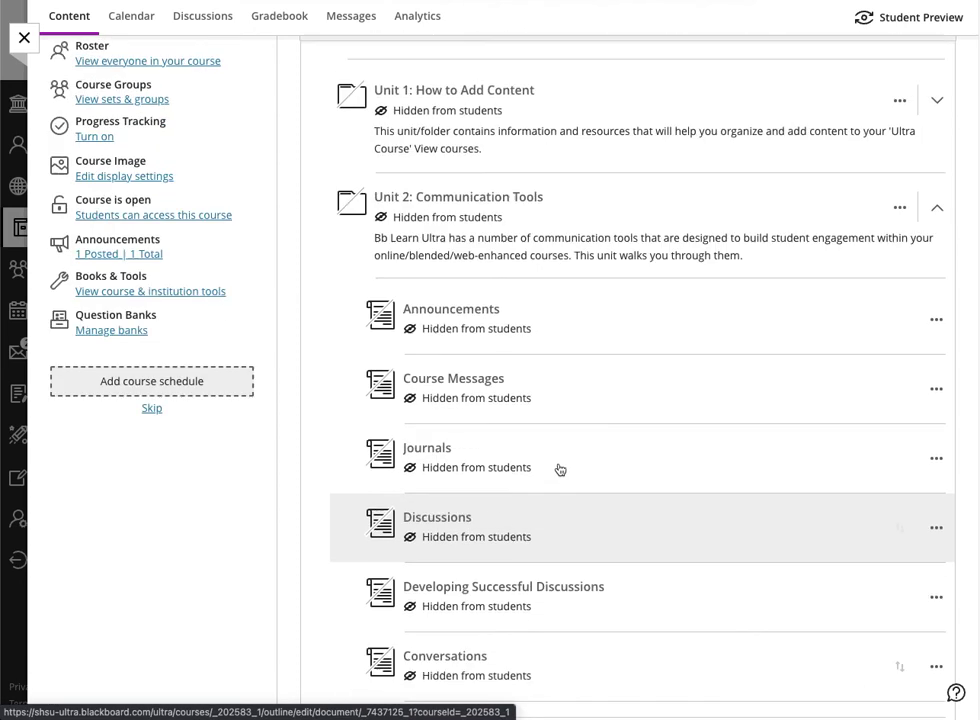
click(560, 333)
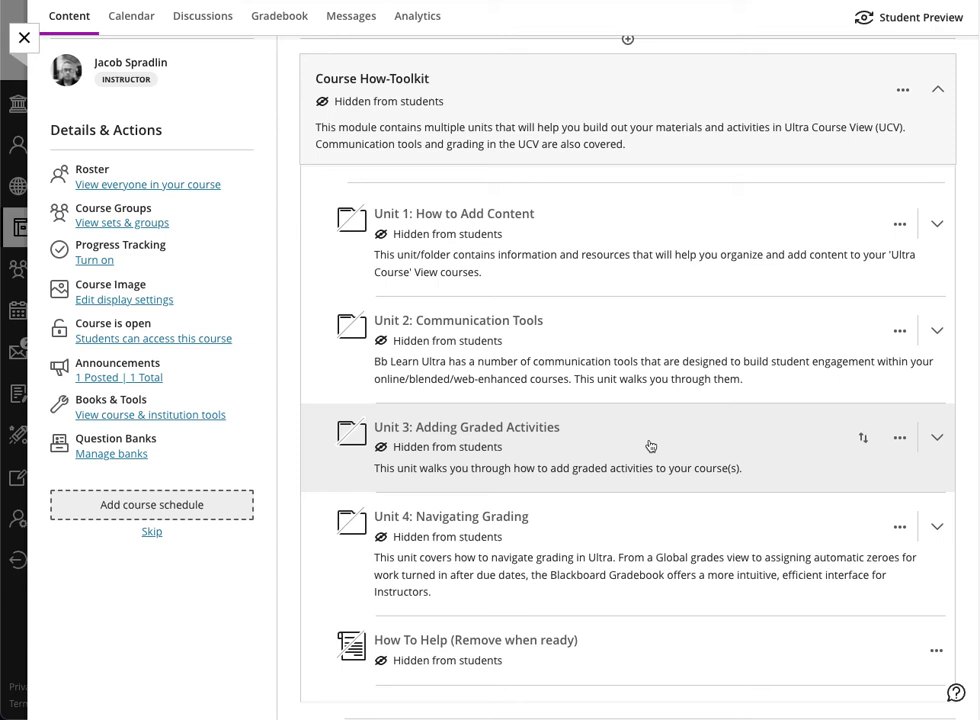
Expand Unit 3: Adding Graded Activities and open its Gradable Activities page
click(650, 445)
scroll(612, 470, down, 3)
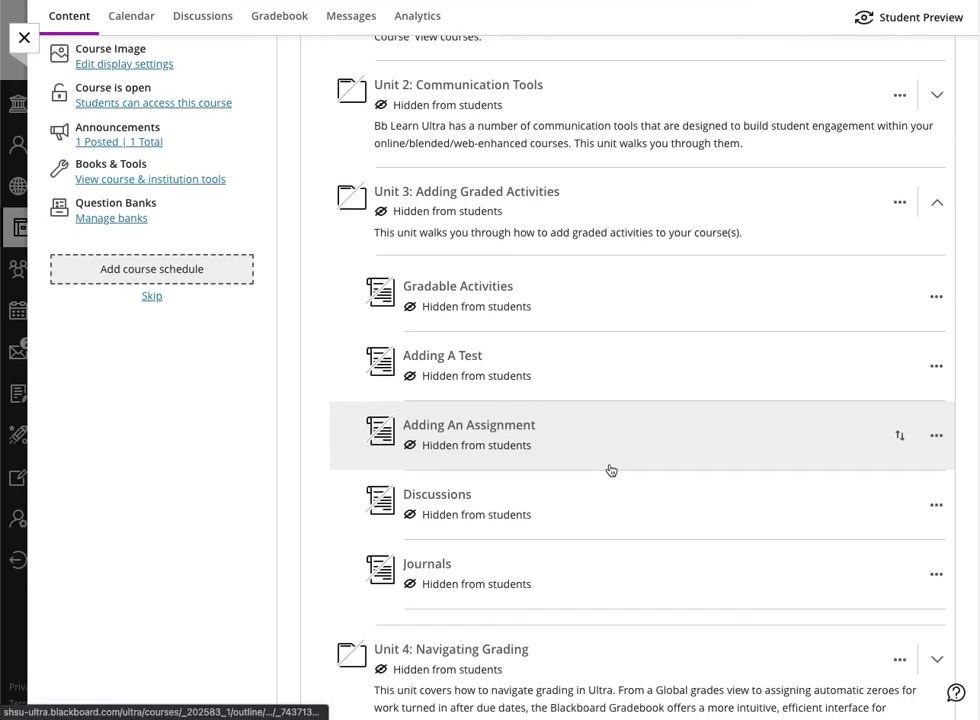
scroll(600, 420, down, 1)
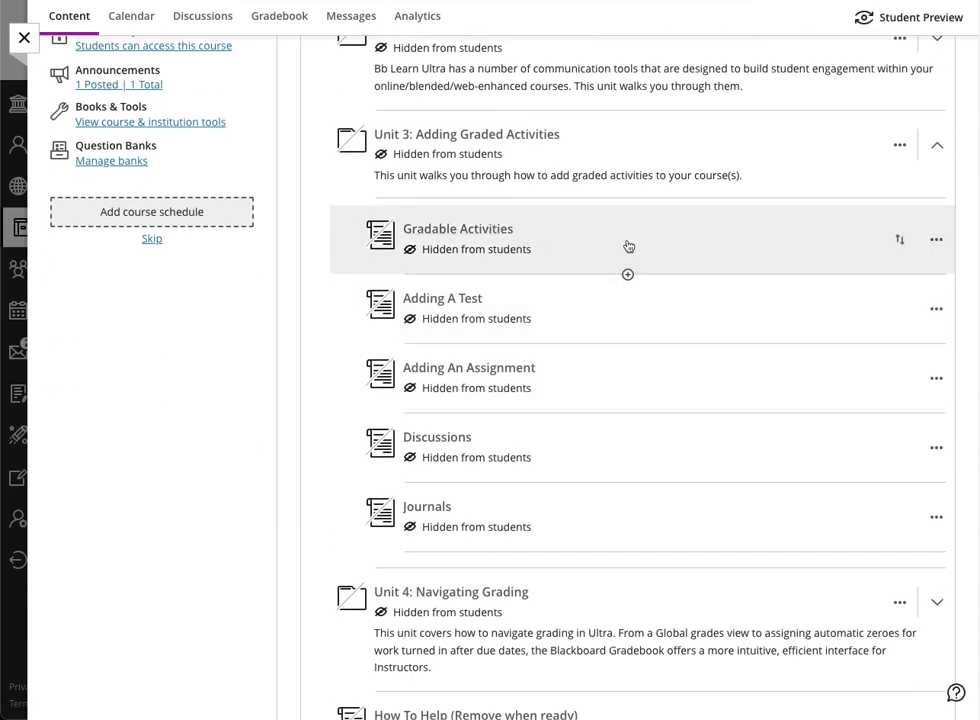
click(628, 246)
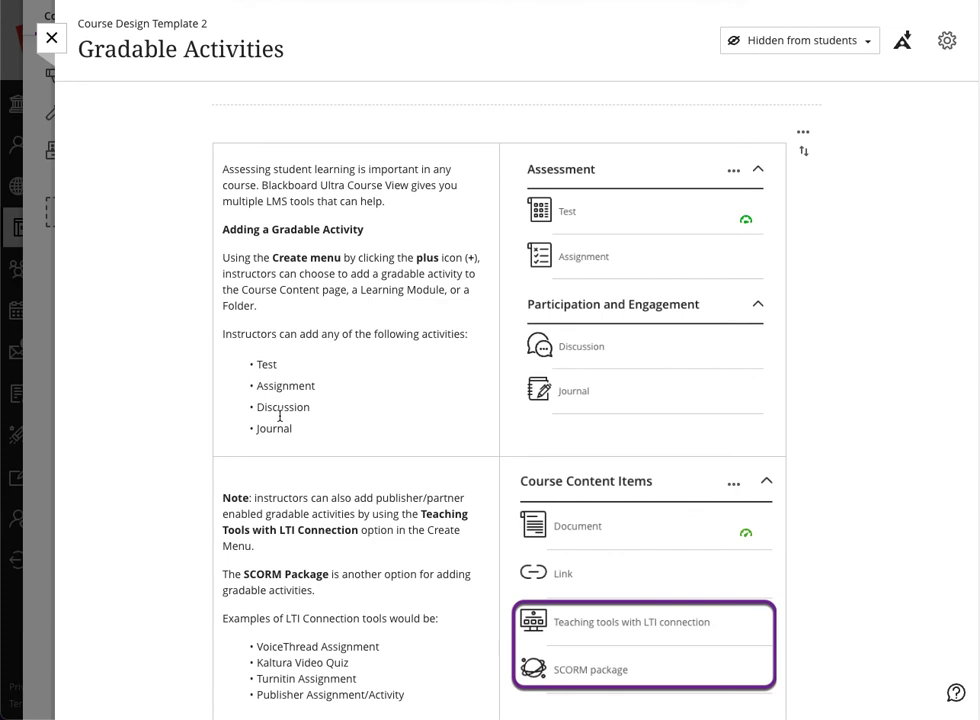
Look over the gradable activity types on the Gradable Activities page, then close it
scroll(361, 536, down, 2)
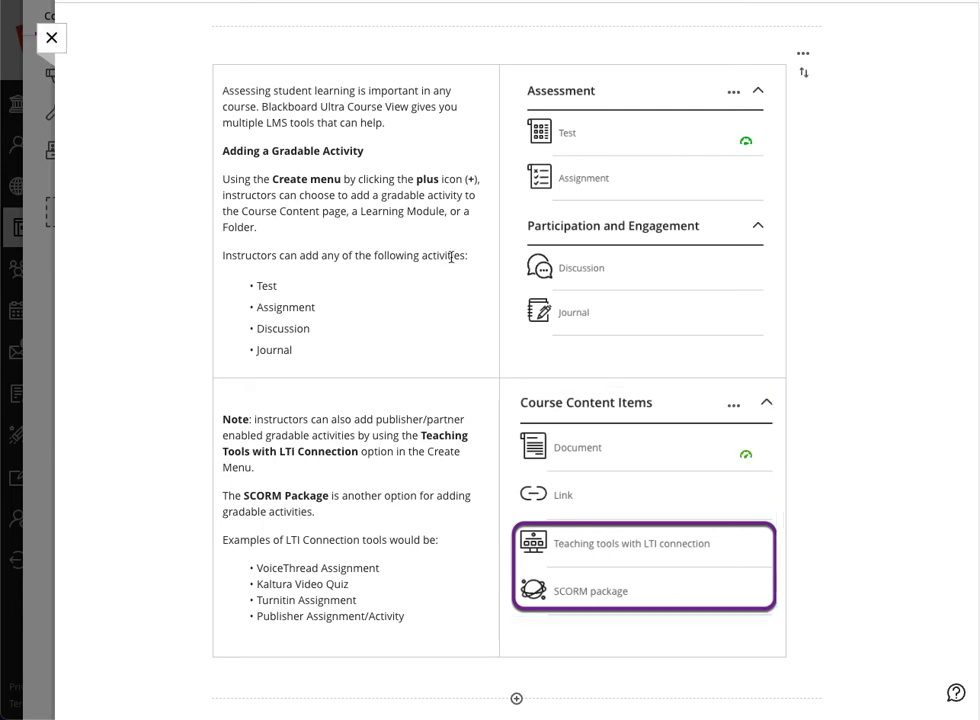
click(51, 37)
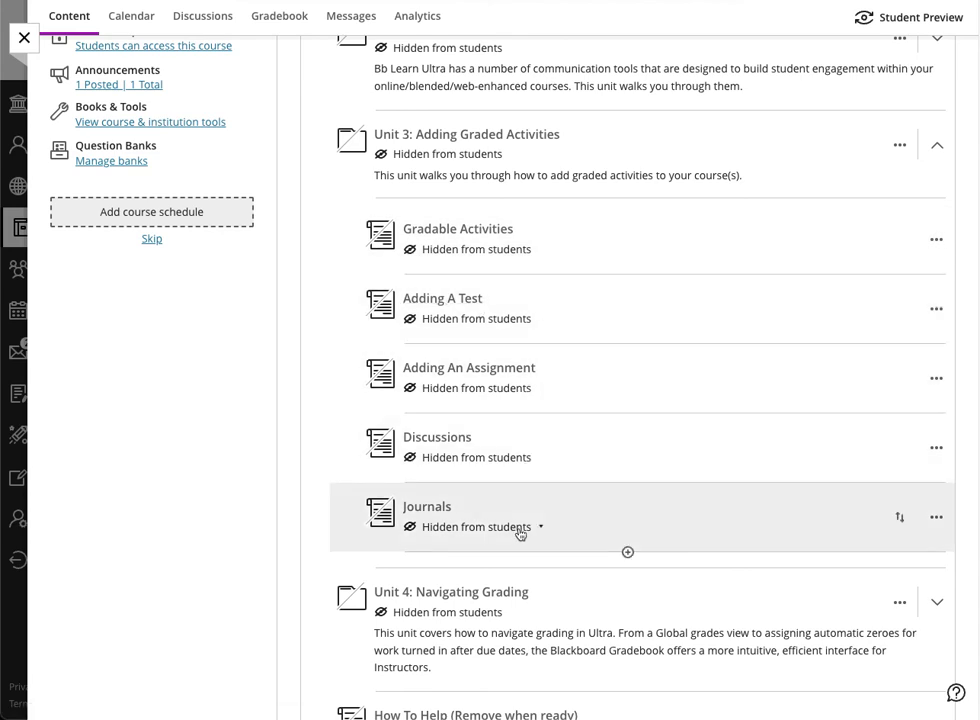
Collapse Unit 3 and expand Unit 4: Navigating Grading to browse its gradebook items
click(620, 139)
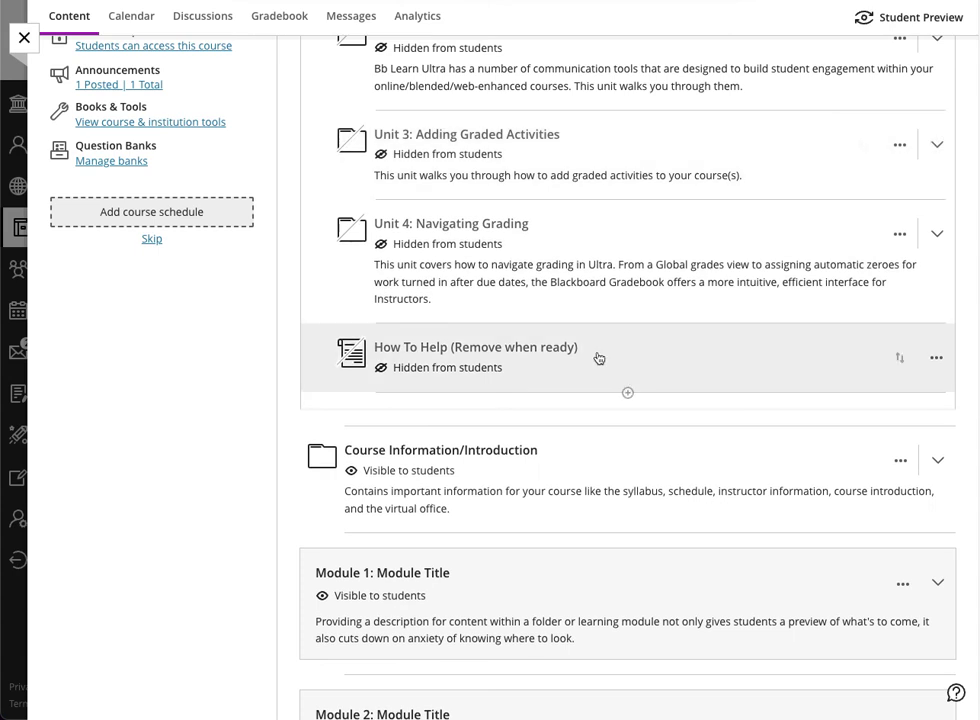
click(595, 256)
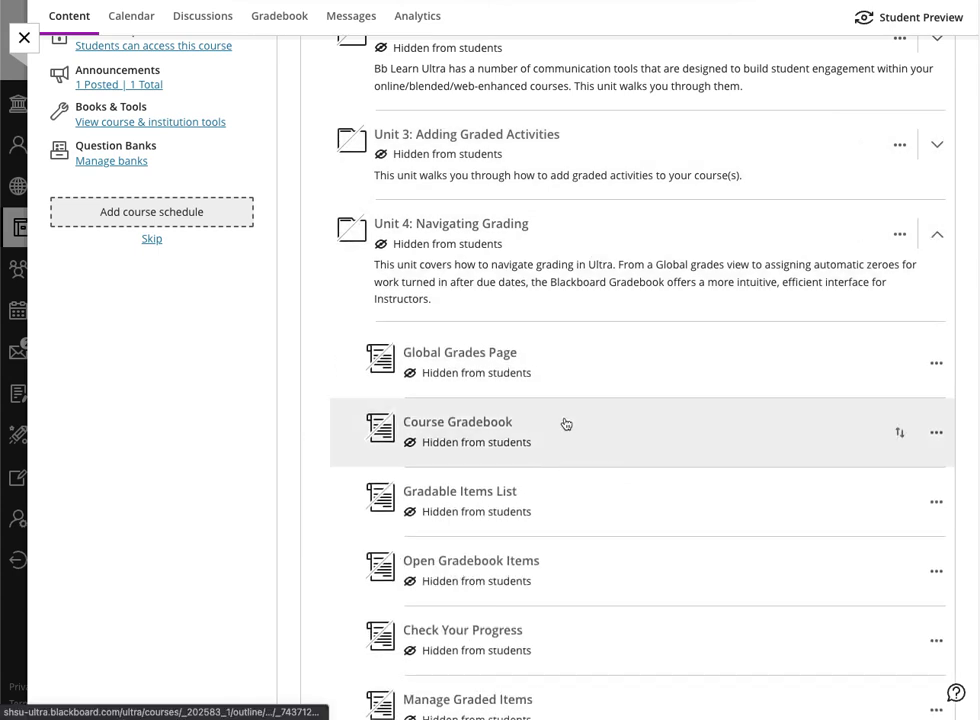
scroll(569, 357, down, 2)
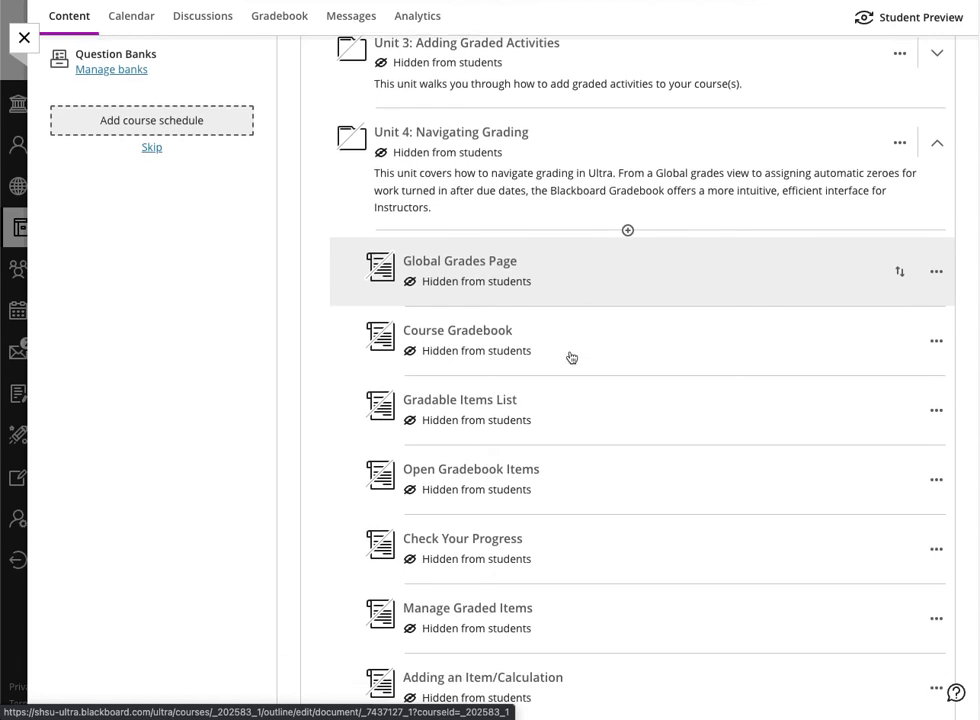
scroll(571, 360, down, 2)
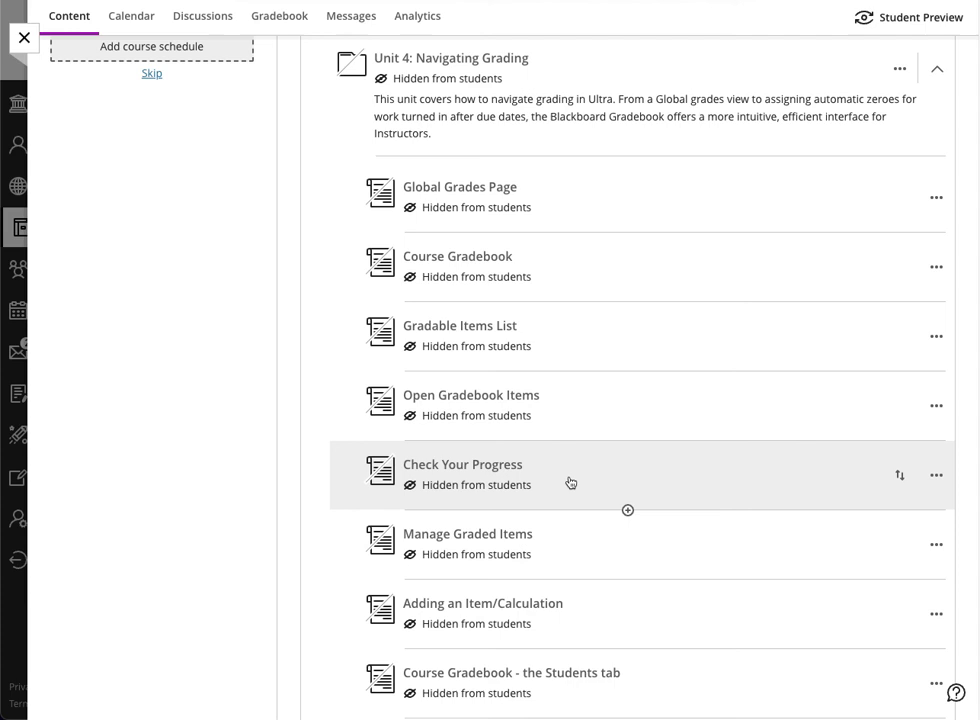
scroll(568, 540, down, 6)
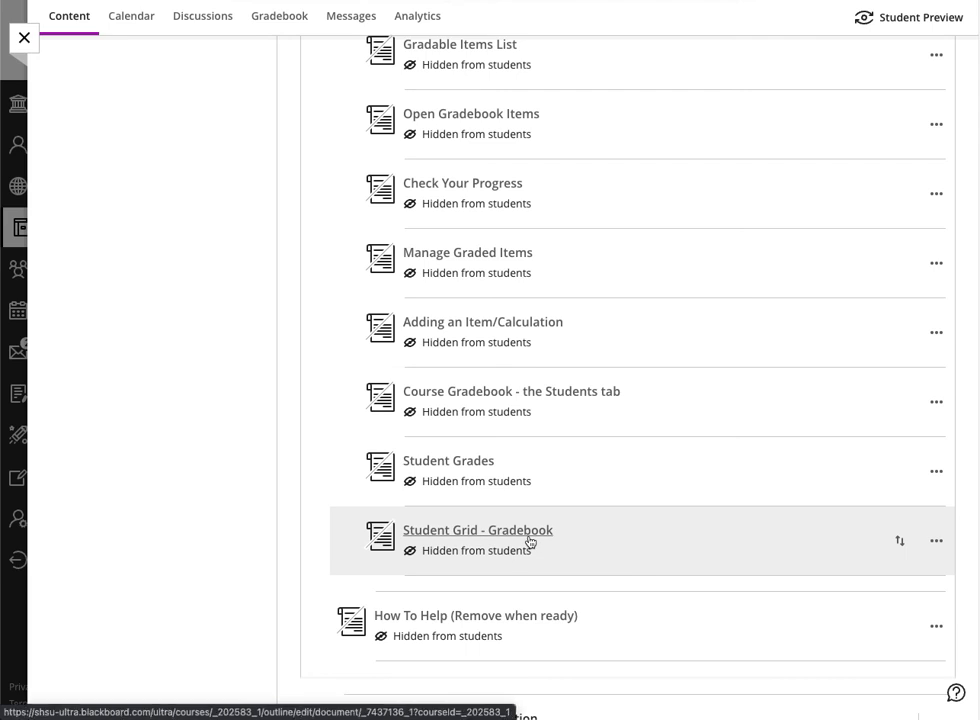
scroll(528, 545, up, 5)
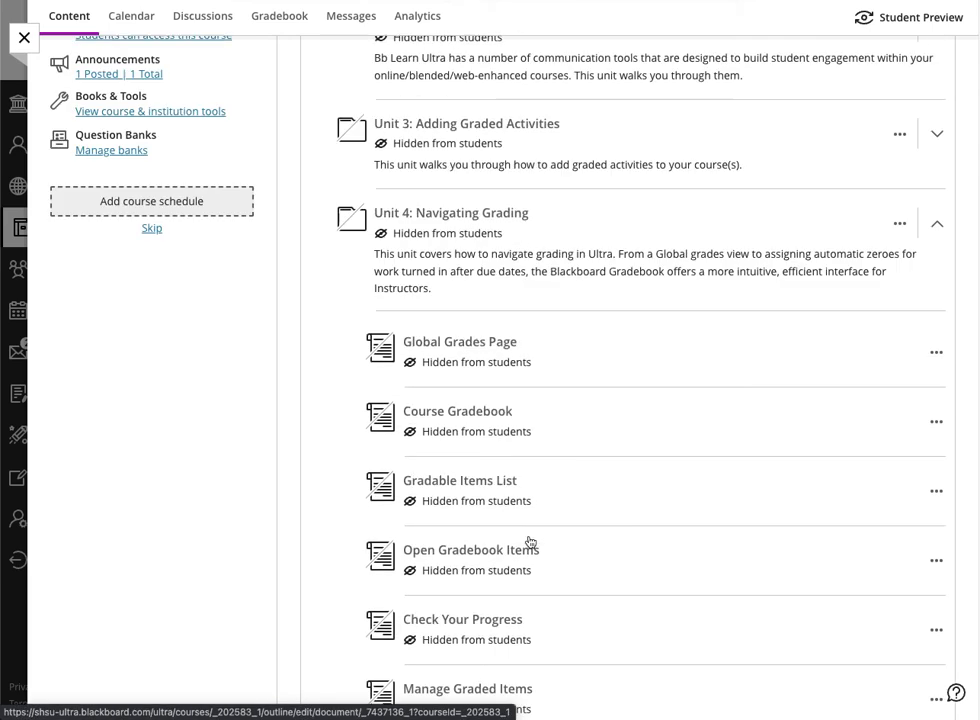
Collapse Unit 4: Navigating Grading so all four units are closed
click(670, 238)
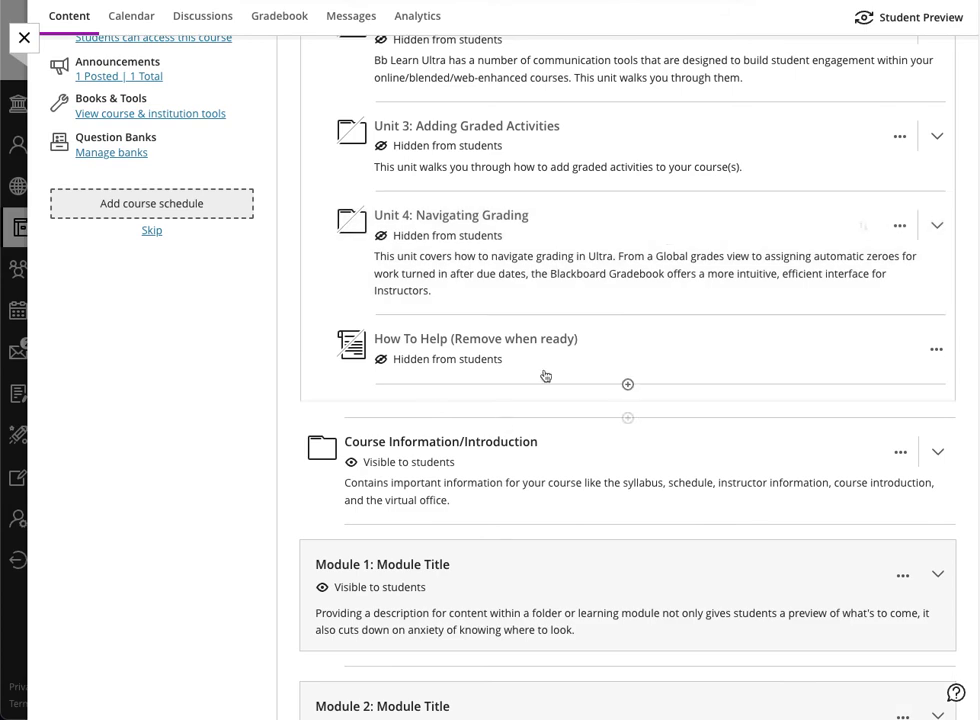
scroll(611, 302, up, 3)
scroll(611, 302, up, 3)
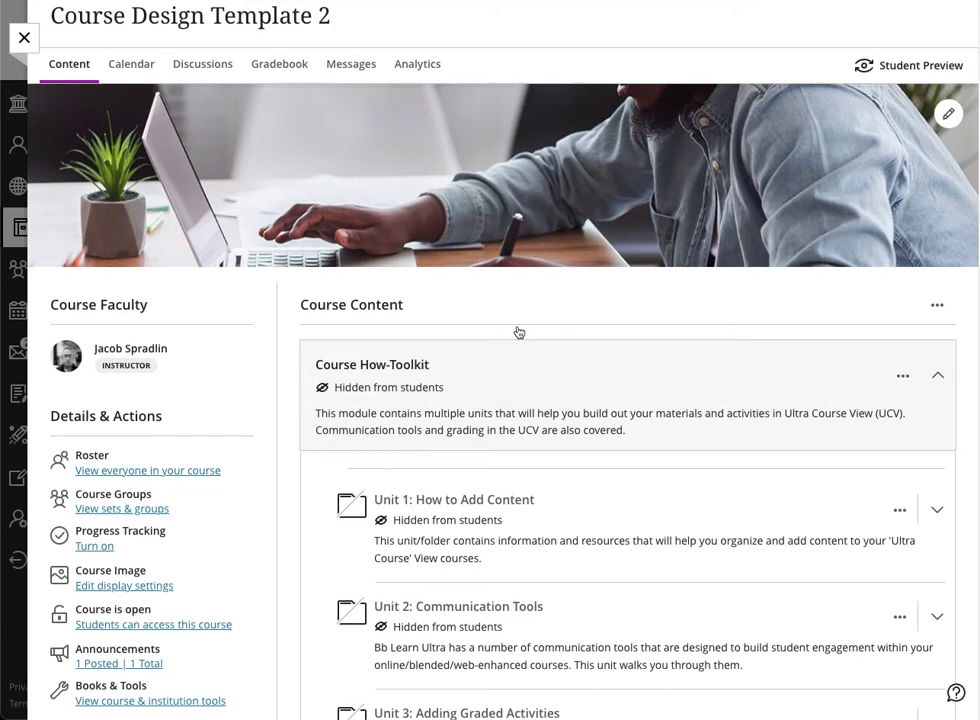
scroll(529, 383, down, 5)
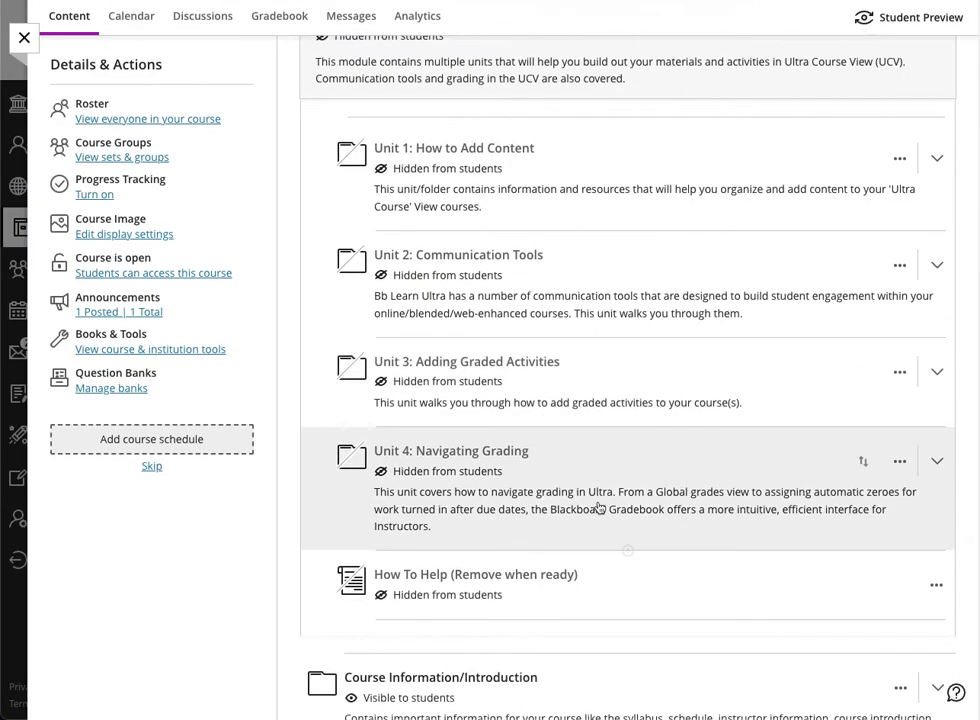
scroll(595, 500, down, 1)
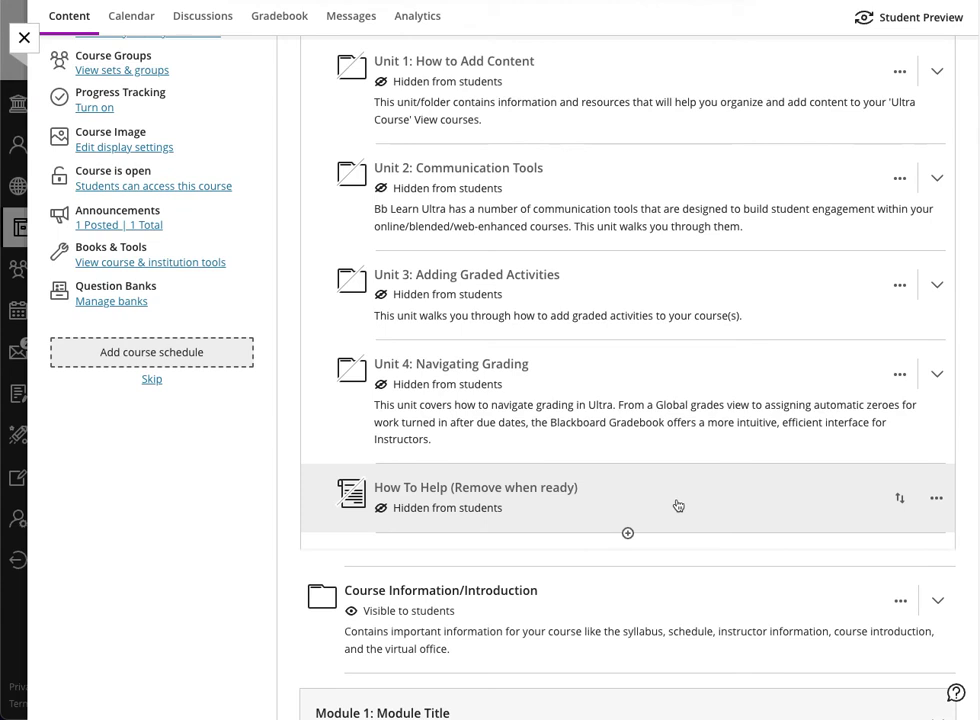
click(677, 505)
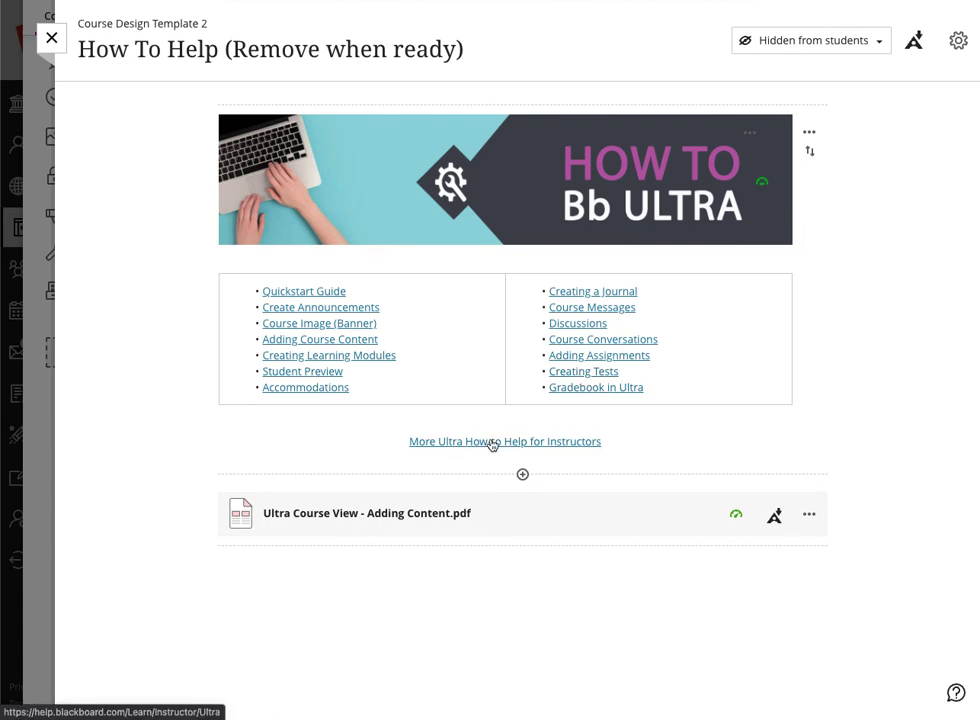
click(51, 37)
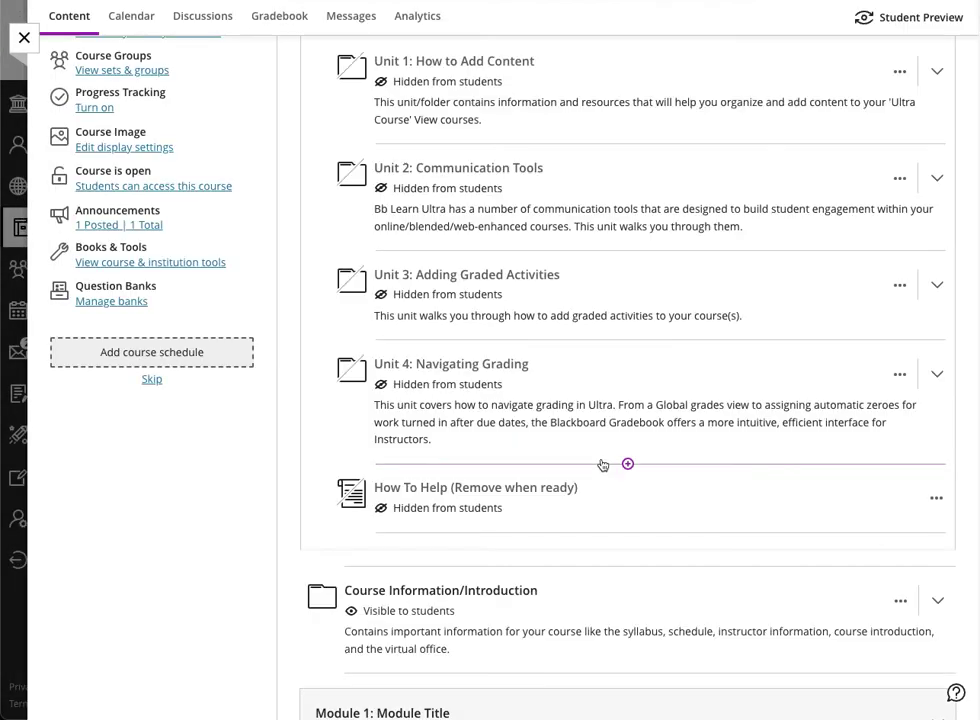
Collapse the Course How-Toolkit module and scroll over the remaining course outline
scroll(600, 464, up, 3)
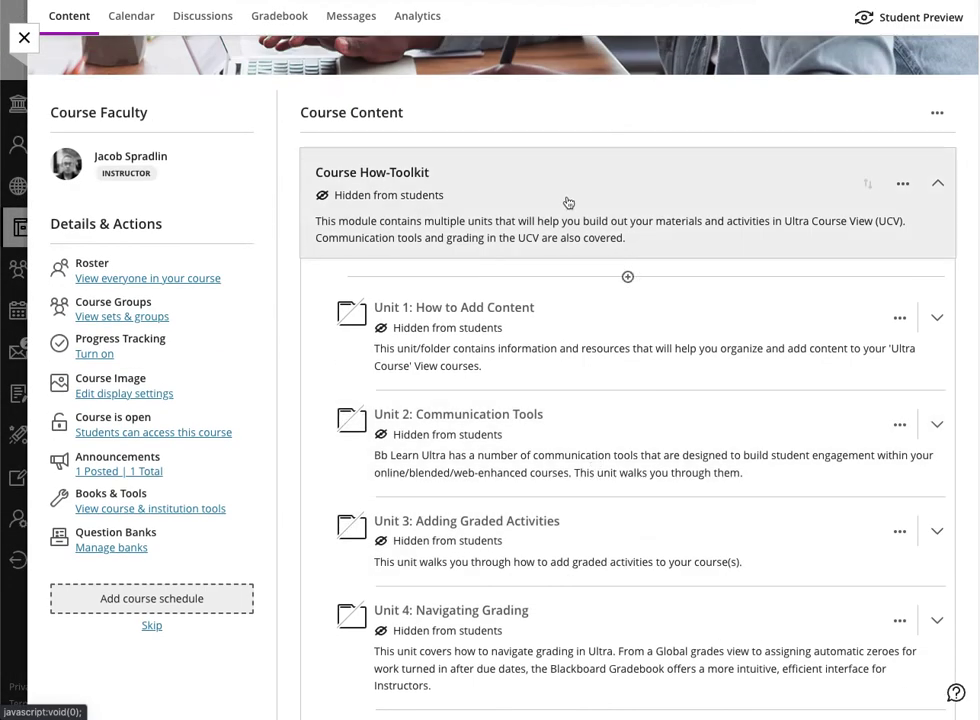
click(568, 203)
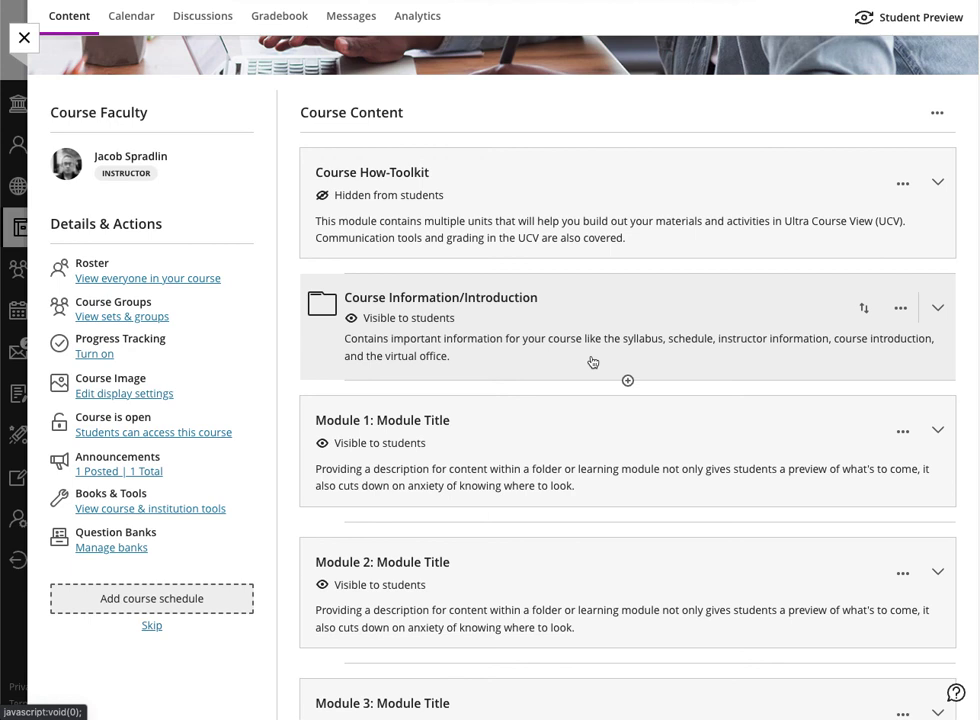
scroll(558, 287, down, 3)
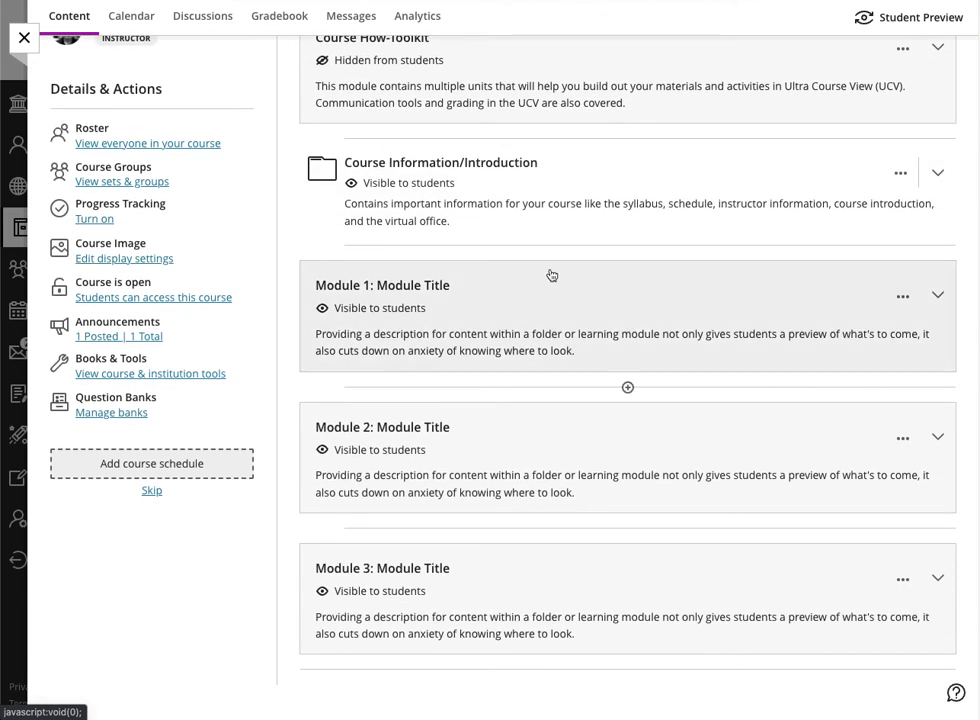
scroll(561, 263, up, 3)
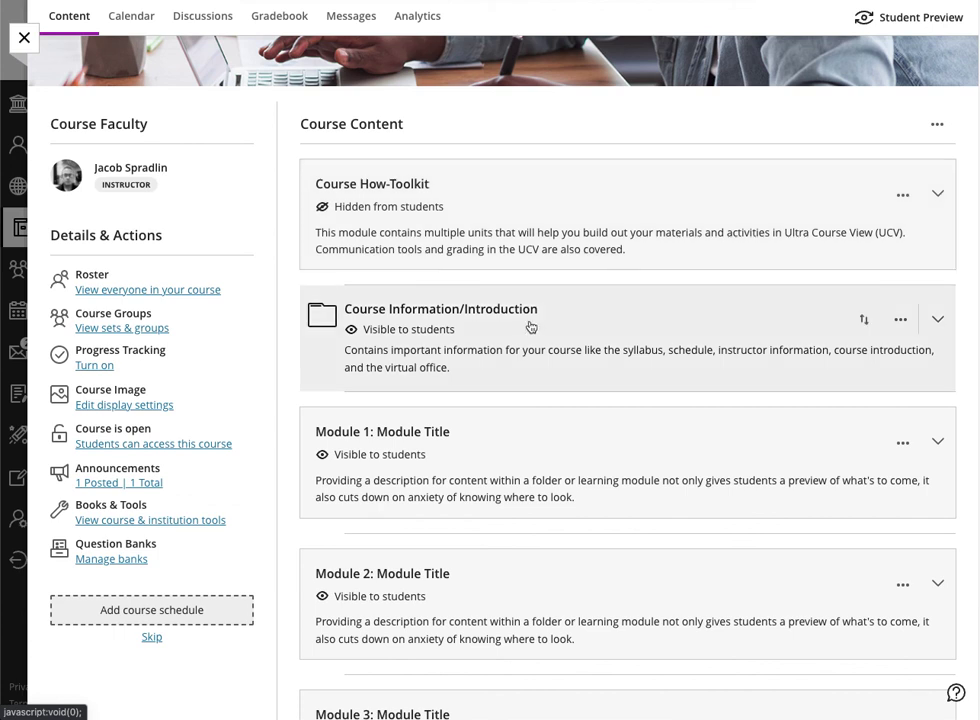
scroll(530, 327, down, 2)
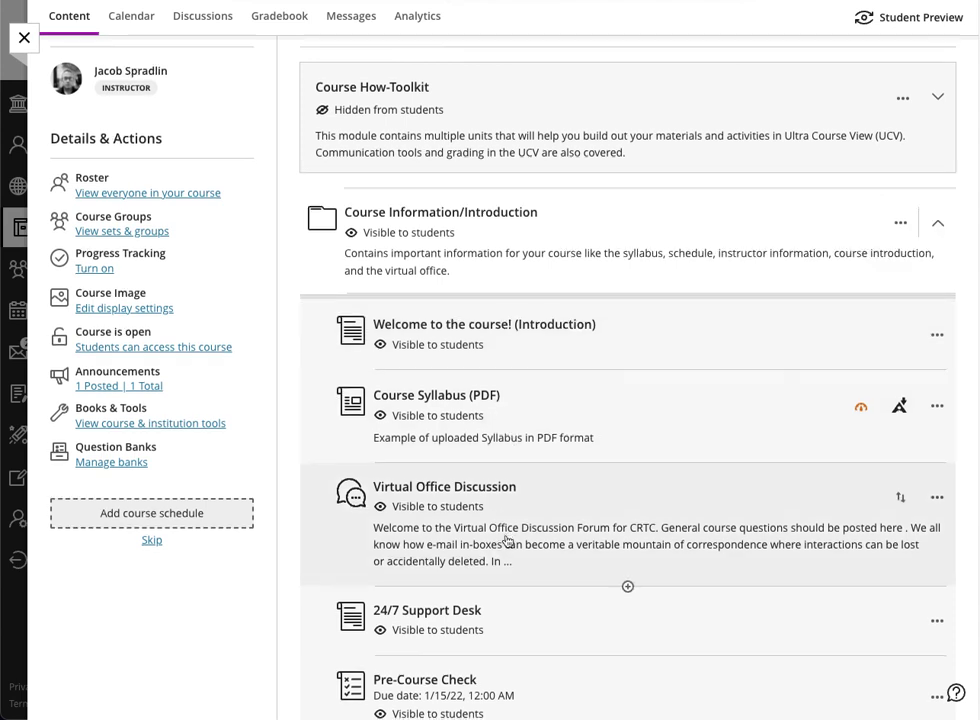
scroll(506, 540, down, 3)
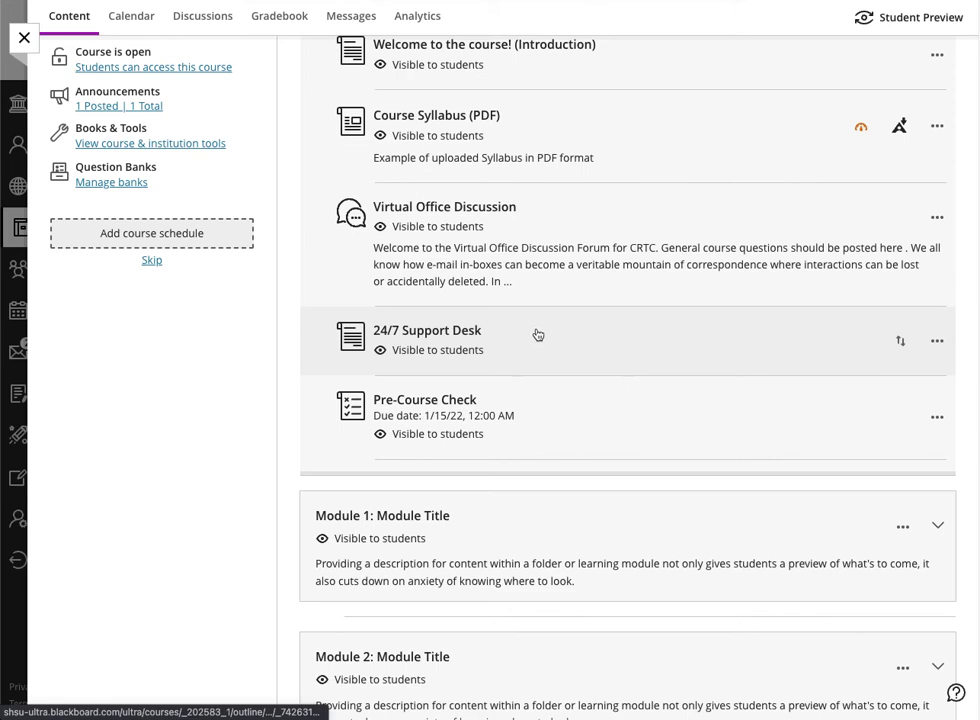
scroll(626, 221, up, 5)
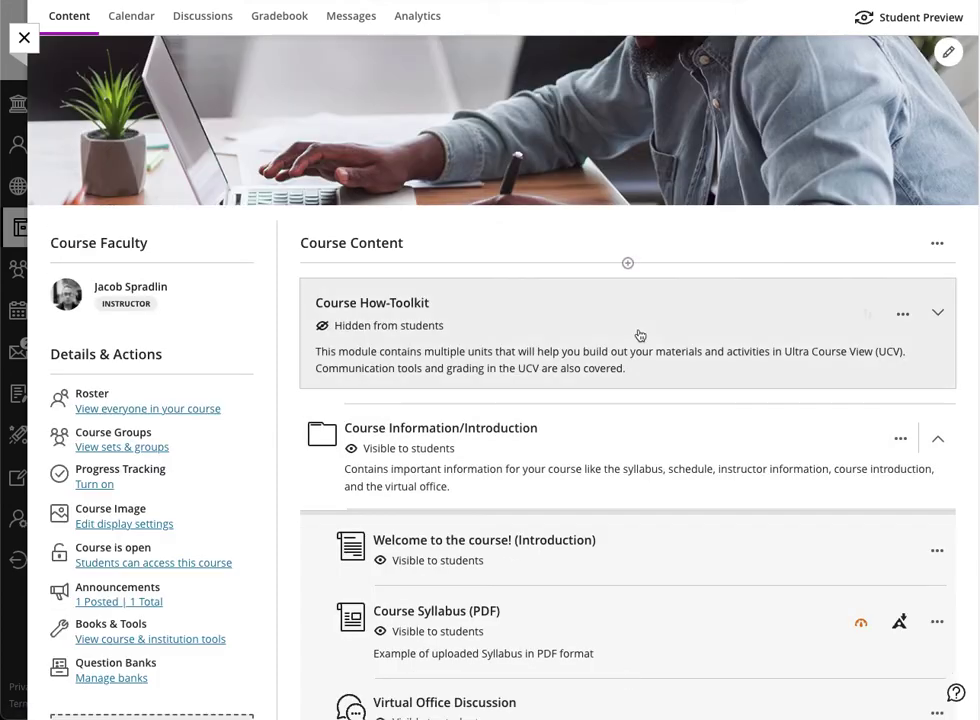
Toggle the Course How-Toolkit open and shut, collapse Course Information/Introduction, and view Modules 1–3
click(652, 352)
click(598, 332)
click(604, 446)
scroll(595, 455, down, 3)
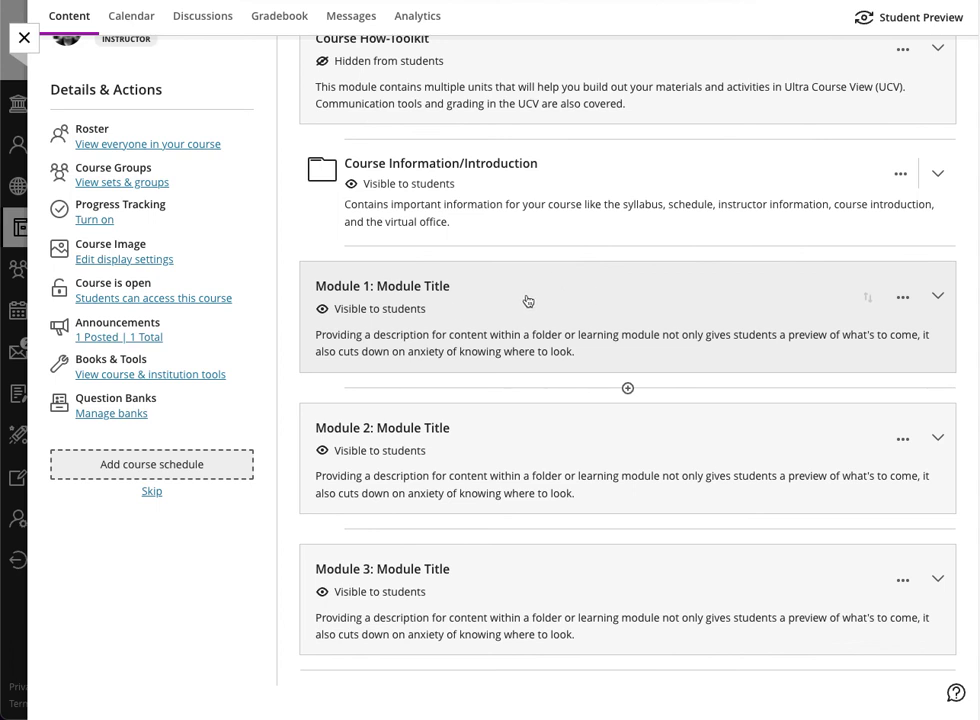
scroll(527, 302, up, 2)
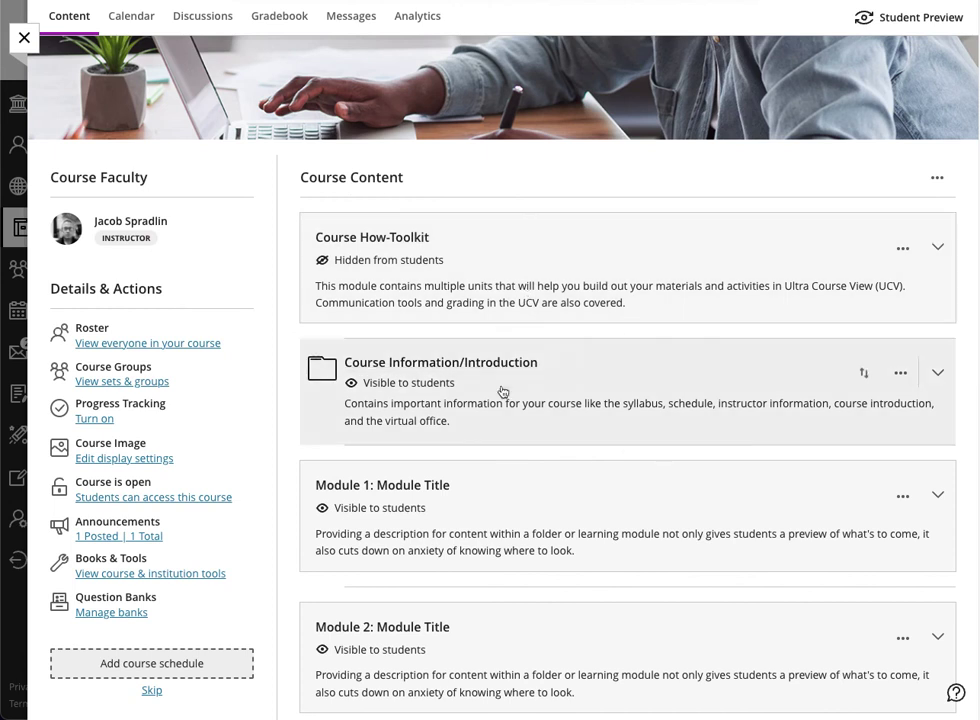
scroll(459, 475, down, 2)
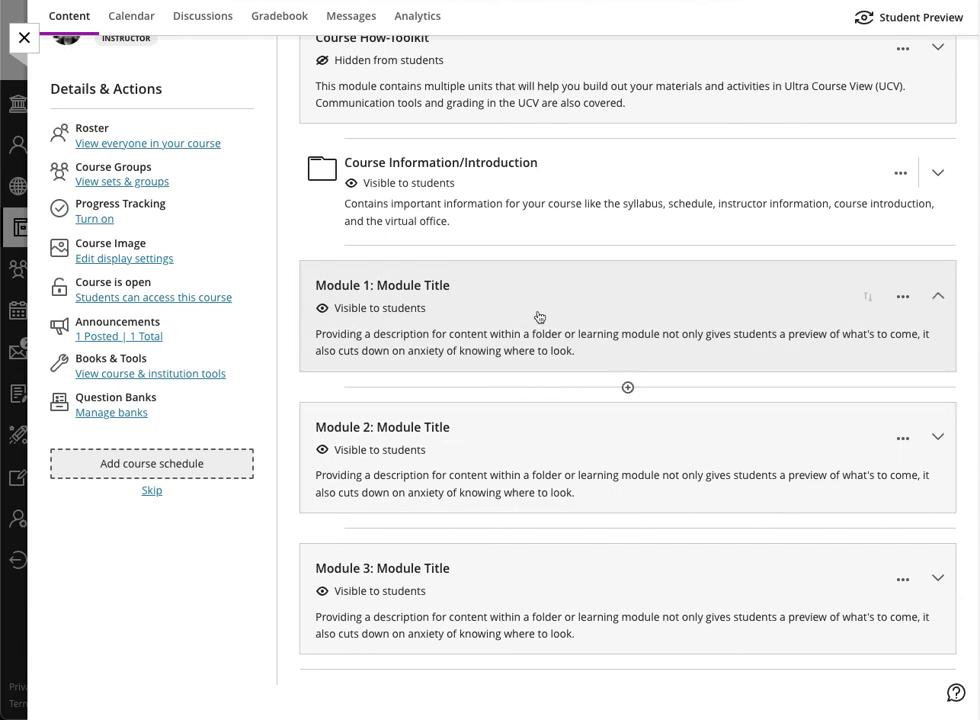
Expand Modules 1, 2 and 3 to list their objectives, content examples, assignments, quiz, journal and discussion
click(538, 317)
scroll(556, 495, down, 3)
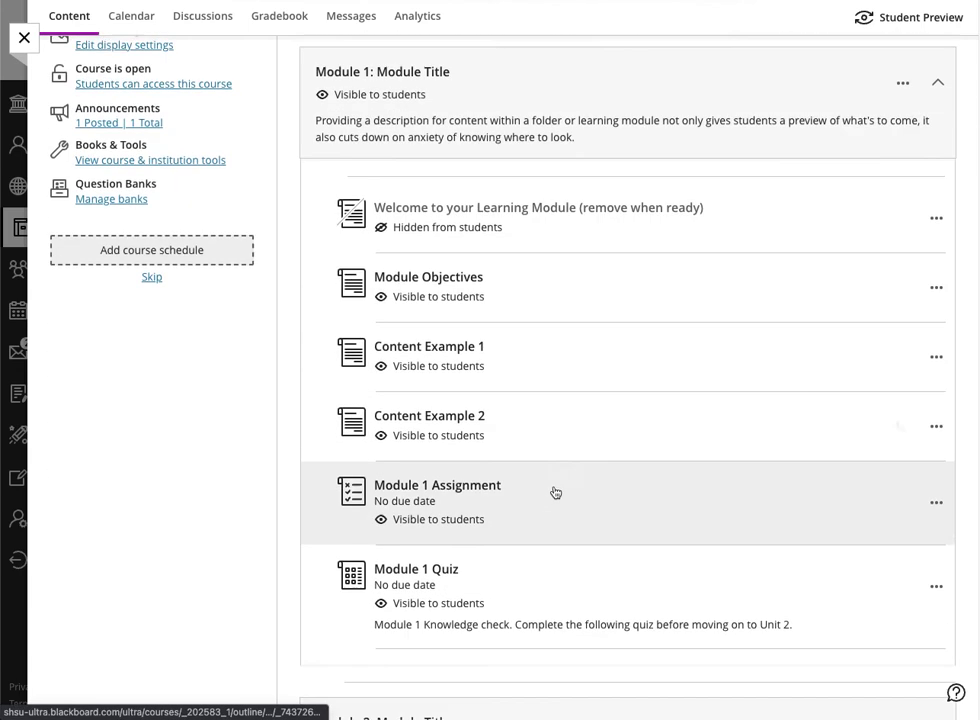
scroll(555, 540, down, 2)
scroll(556, 536, up, 2)
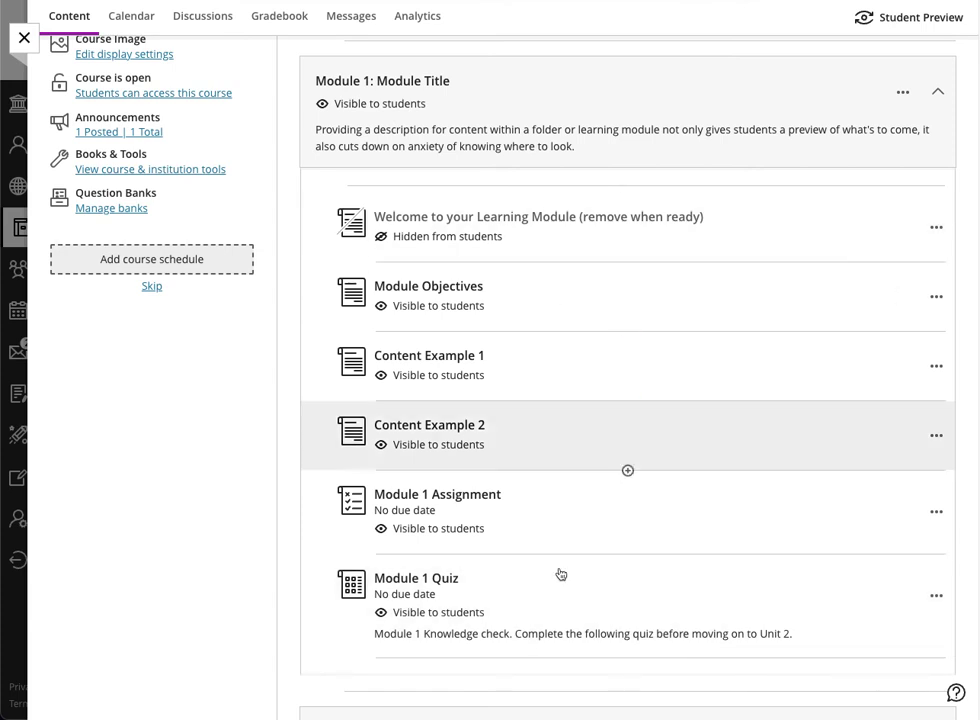
scroll(562, 582, down, 3)
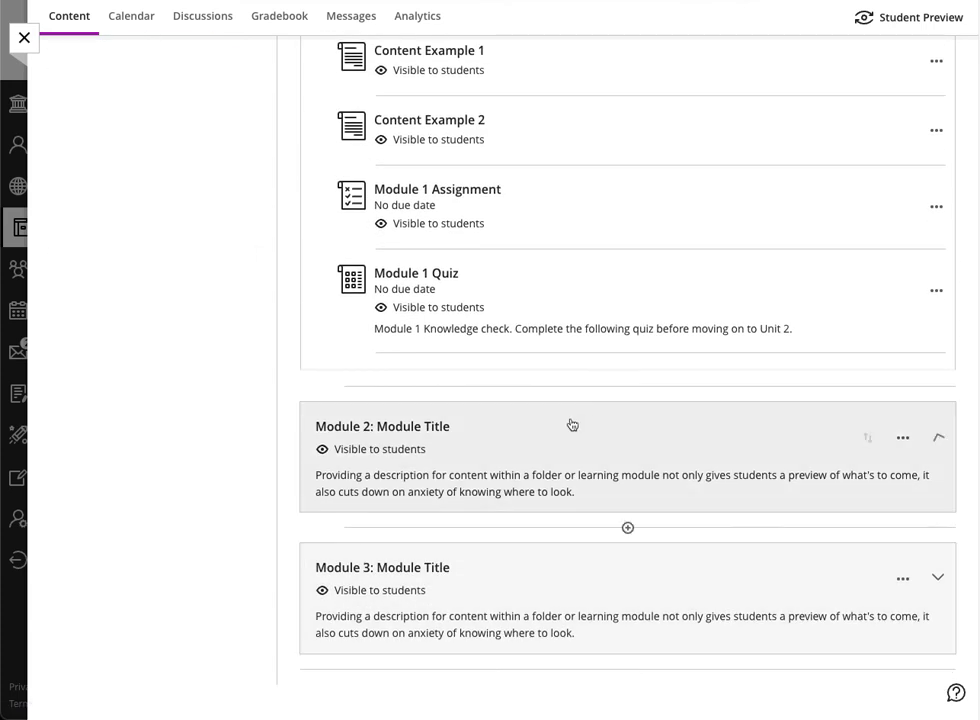
click(571, 424)
scroll(584, 494, down, 5)
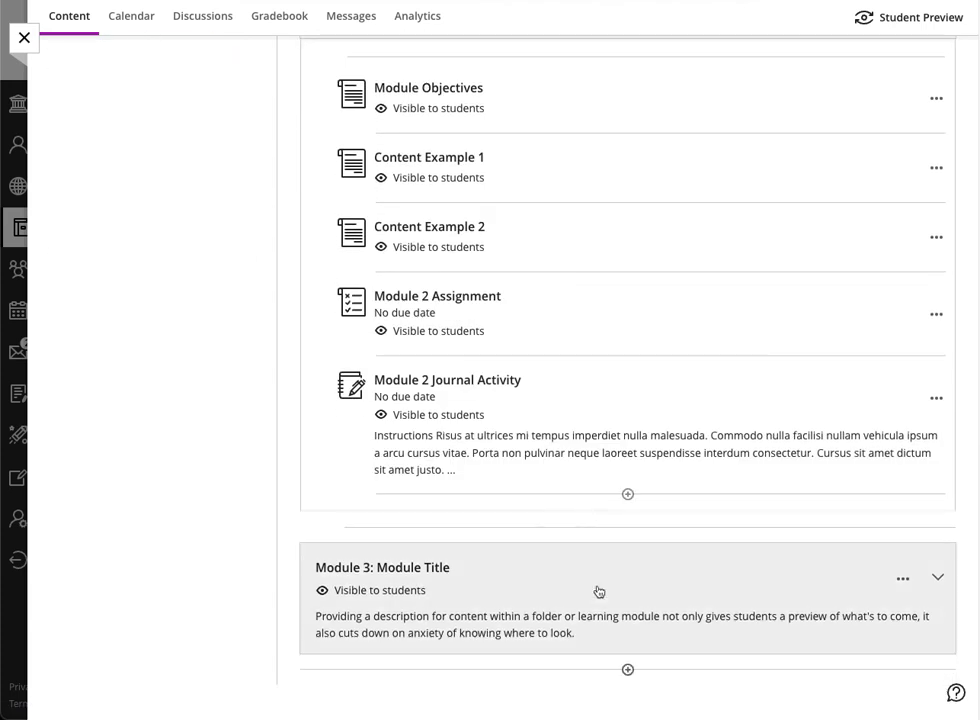
click(584, 591)
scroll(585, 585, down, 4)
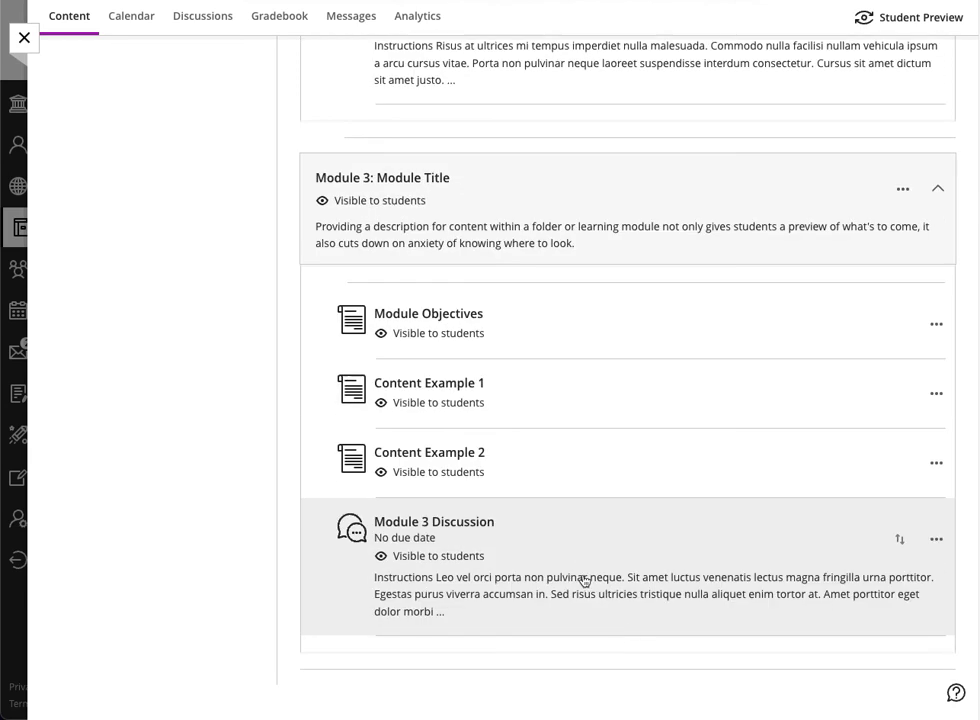
scroll(585, 583, up, 15)
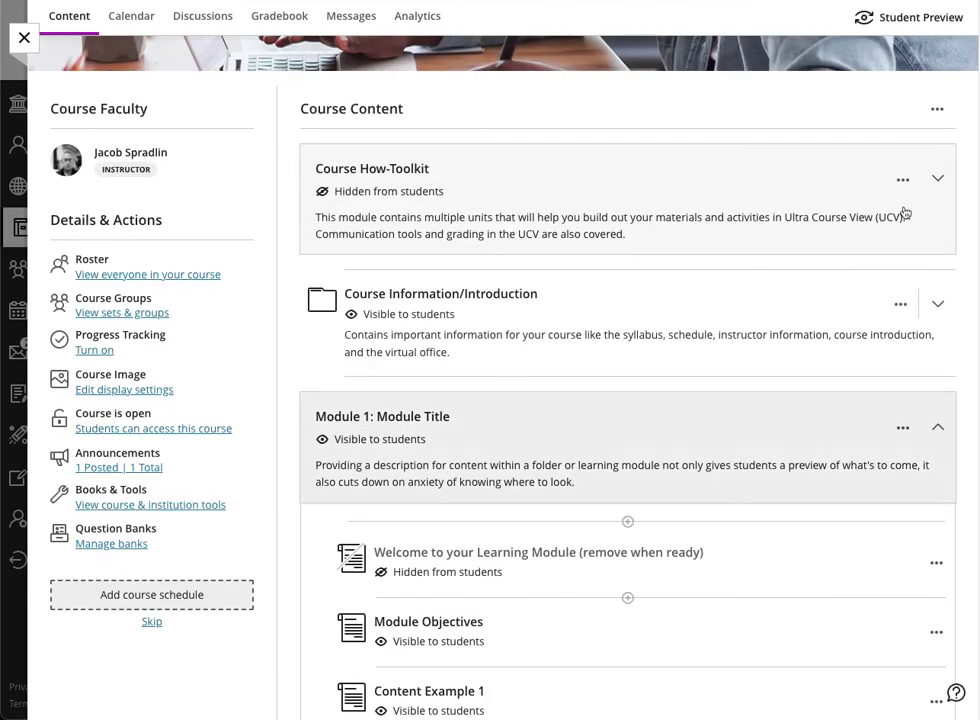
Start Student Preview, expand Module 1: Module Title and open its Module Objectives page
click(890, 20)
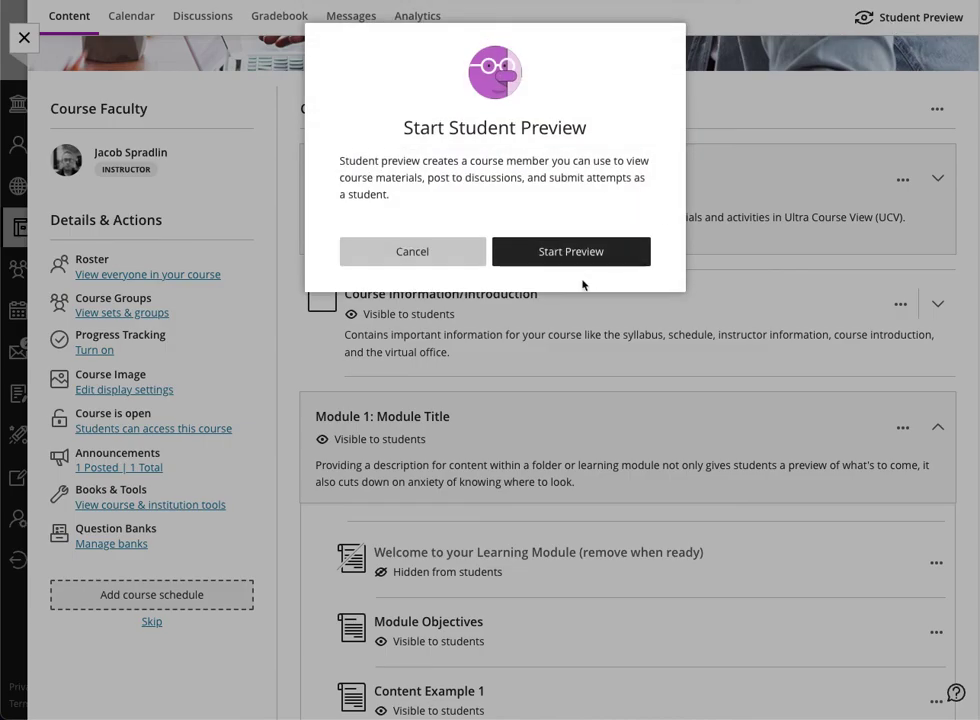
click(562, 252)
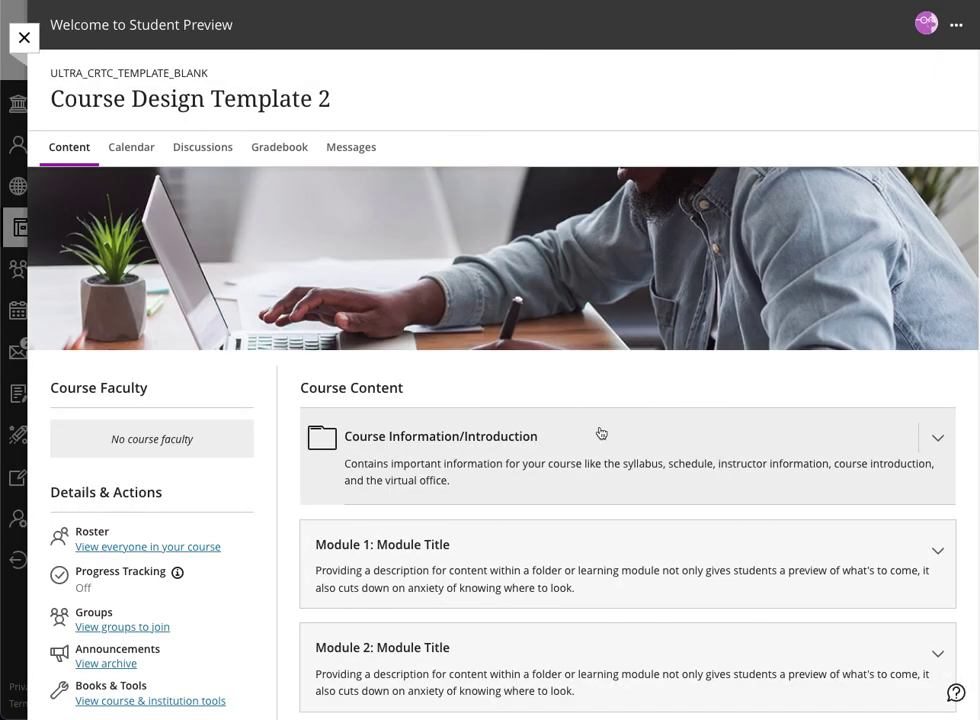
scroll(564, 466, down, 2)
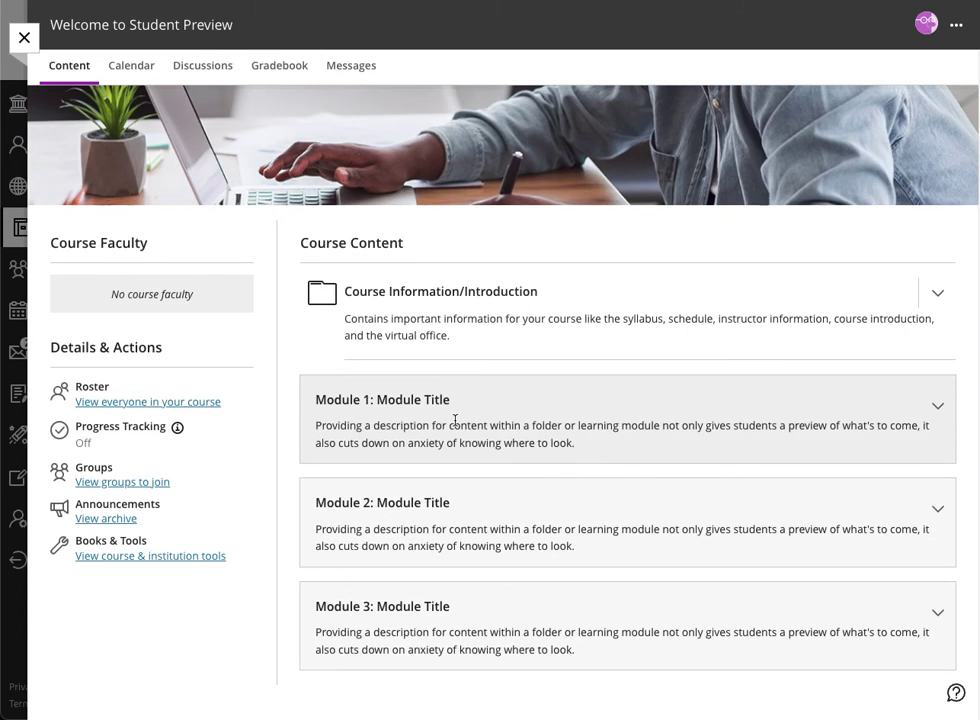
click(522, 408)
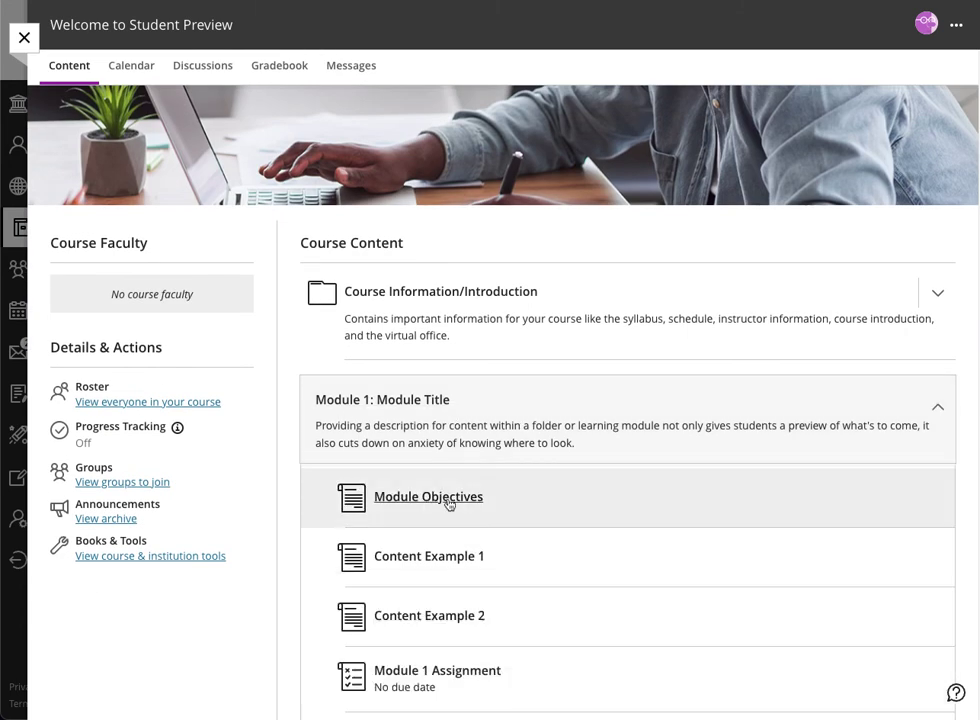
click(448, 499)
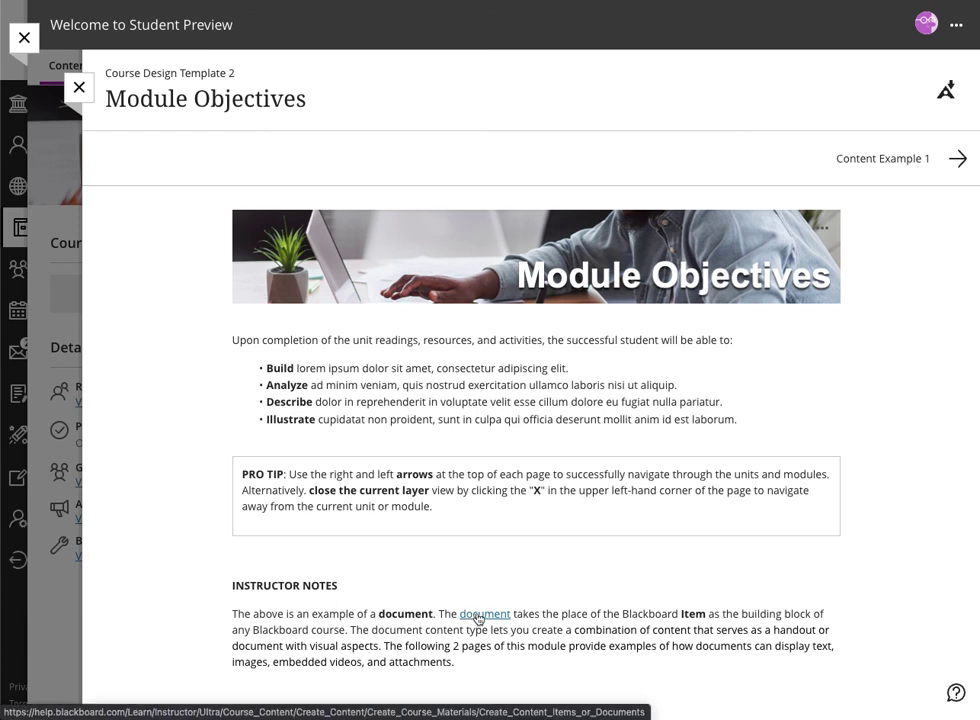
Page forward through Content Example 1 to Content Example 2 with its video and data table
click(956, 155)
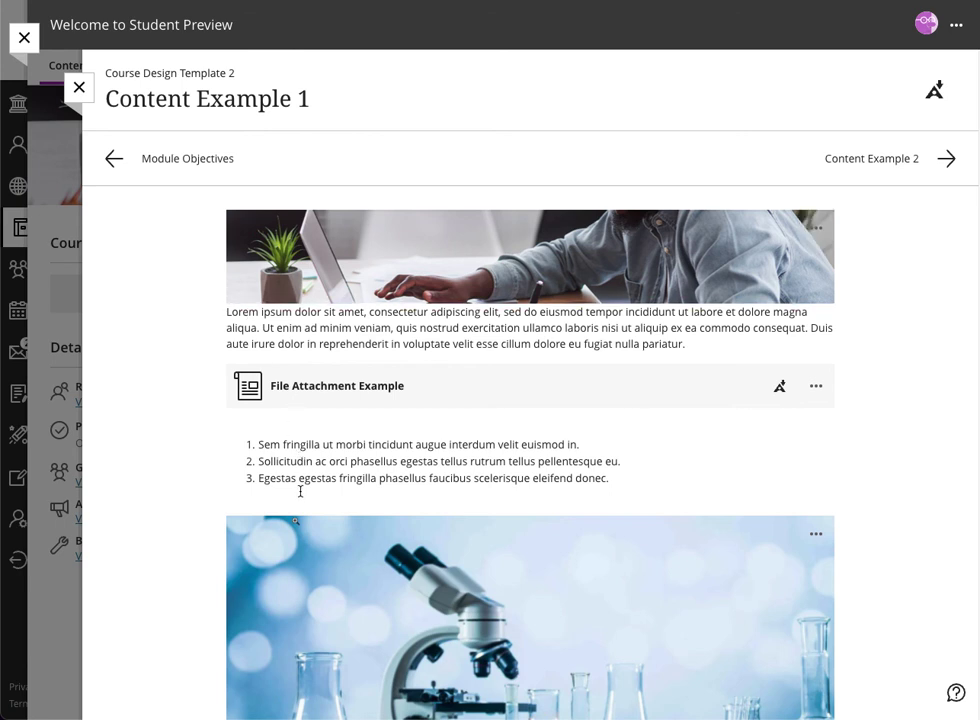
scroll(300, 491, down, 4)
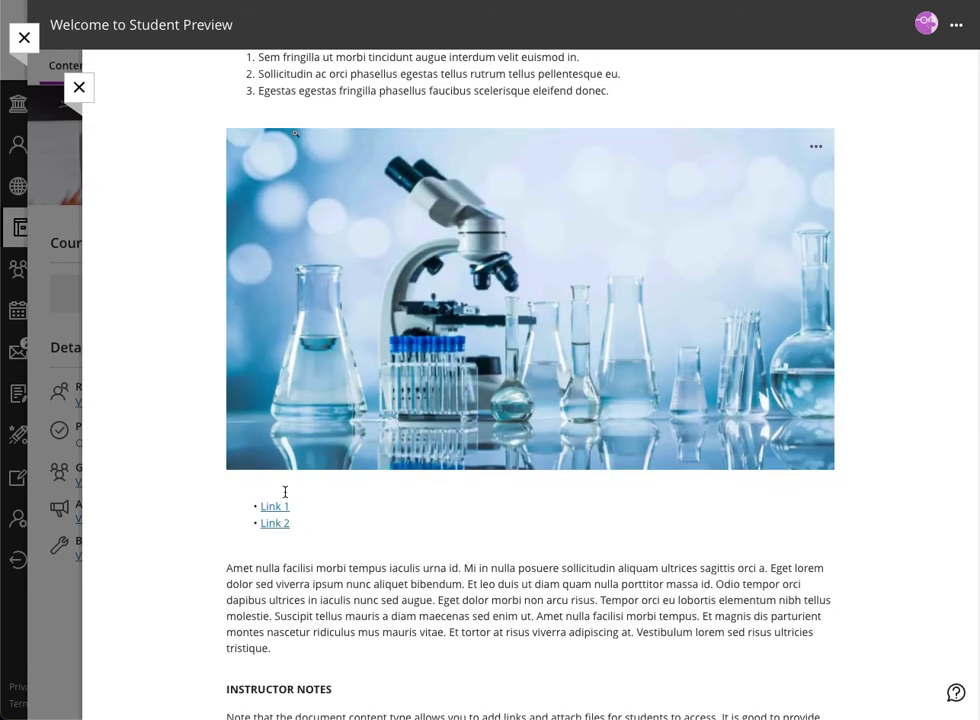
scroll(280, 560, down, 1)
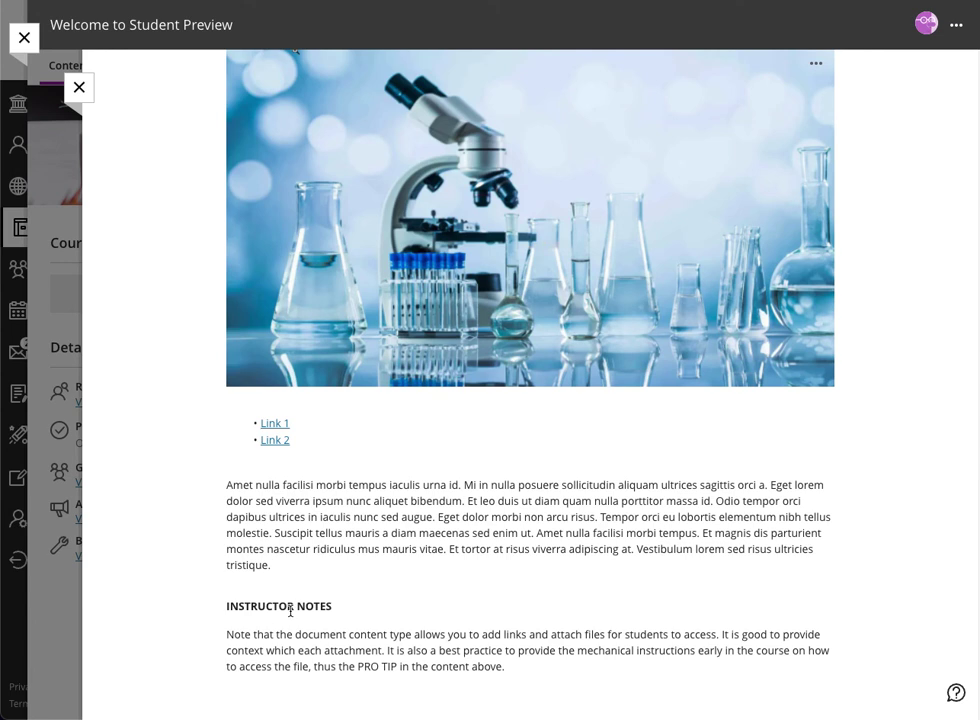
scroll(296, 604, up, 6)
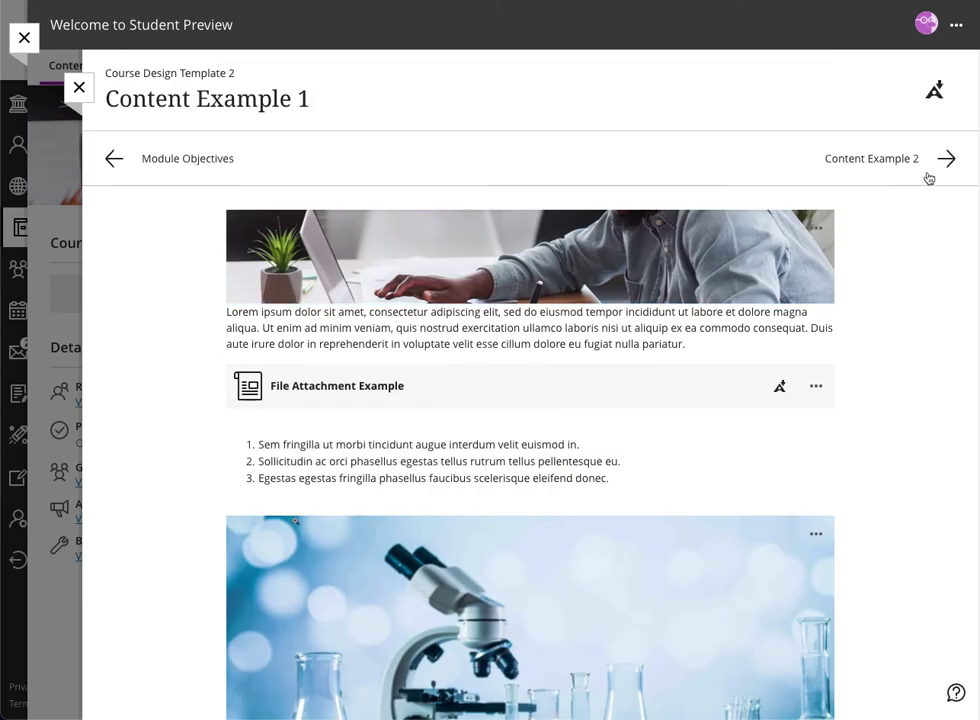
click(947, 162)
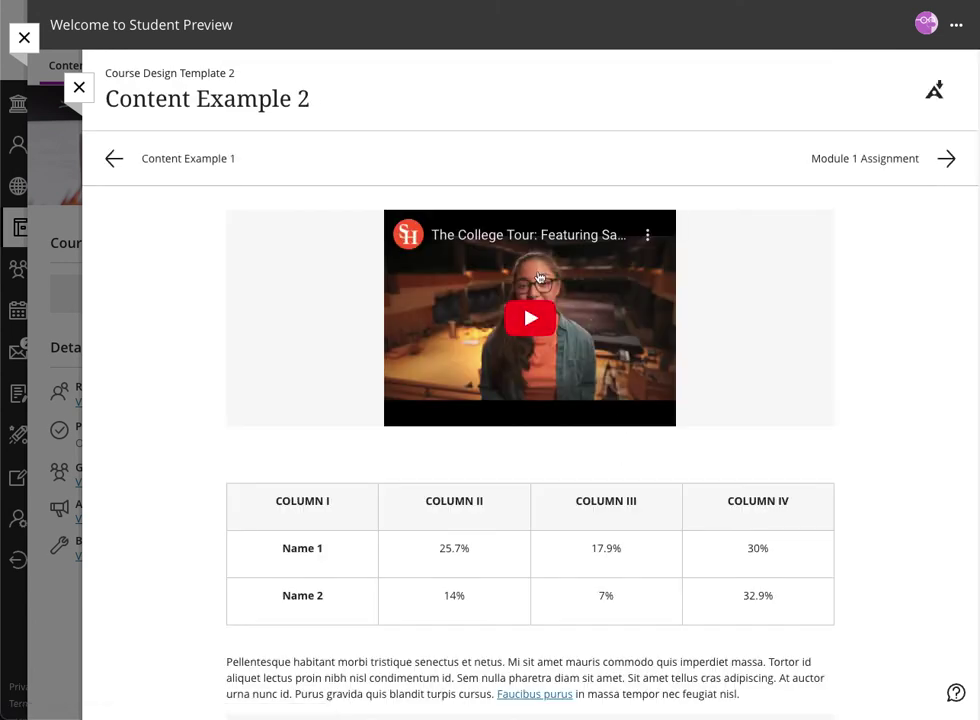
scroll(333, 510, down, 2)
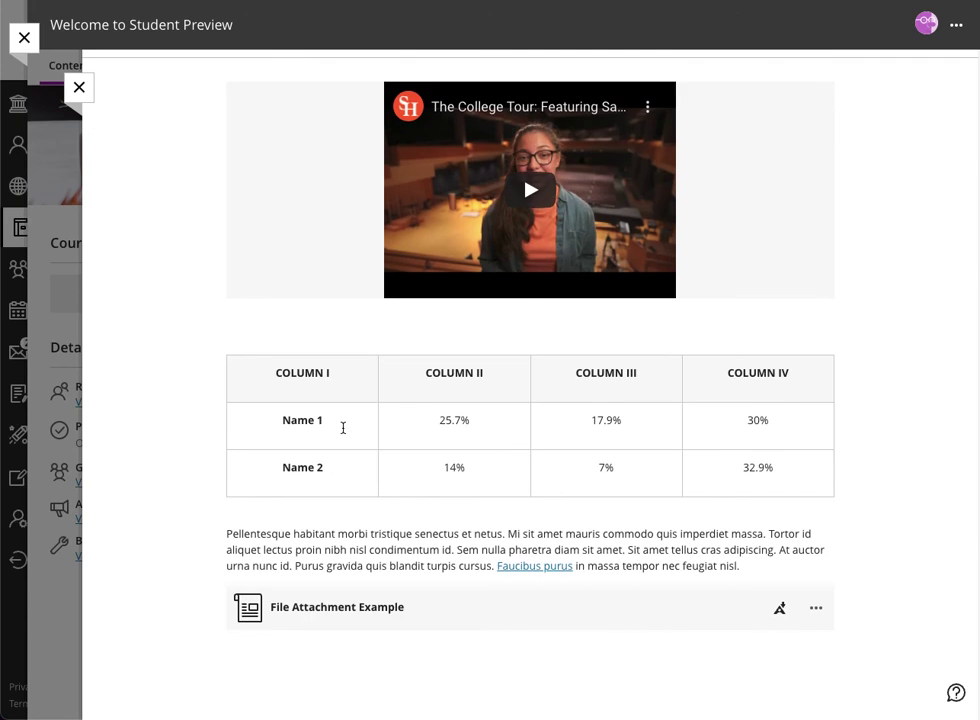
scroll(400, 136, up, 2)
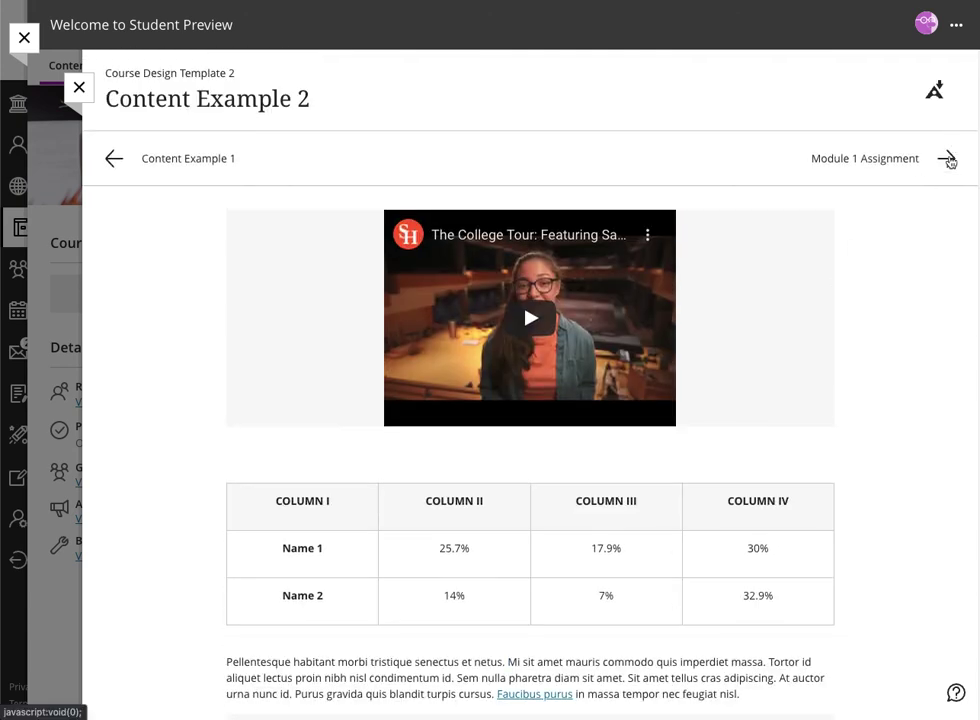
Preview the Module 1 Assignment, then view the two-question Module 1 Quiz and close it unsubmitted
click(947, 160)
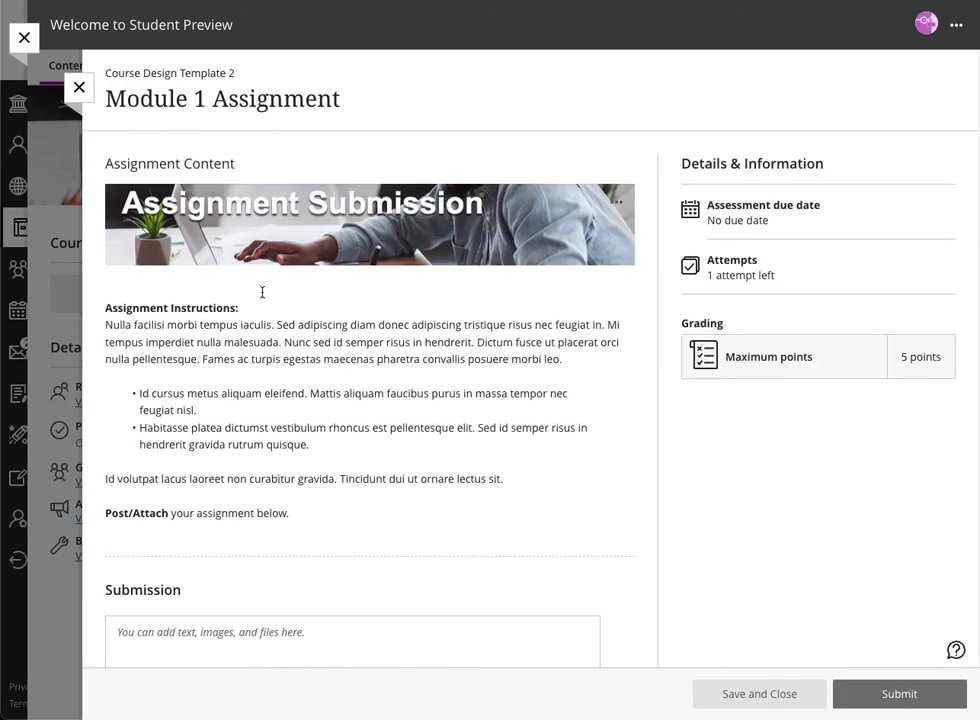
click(79, 87)
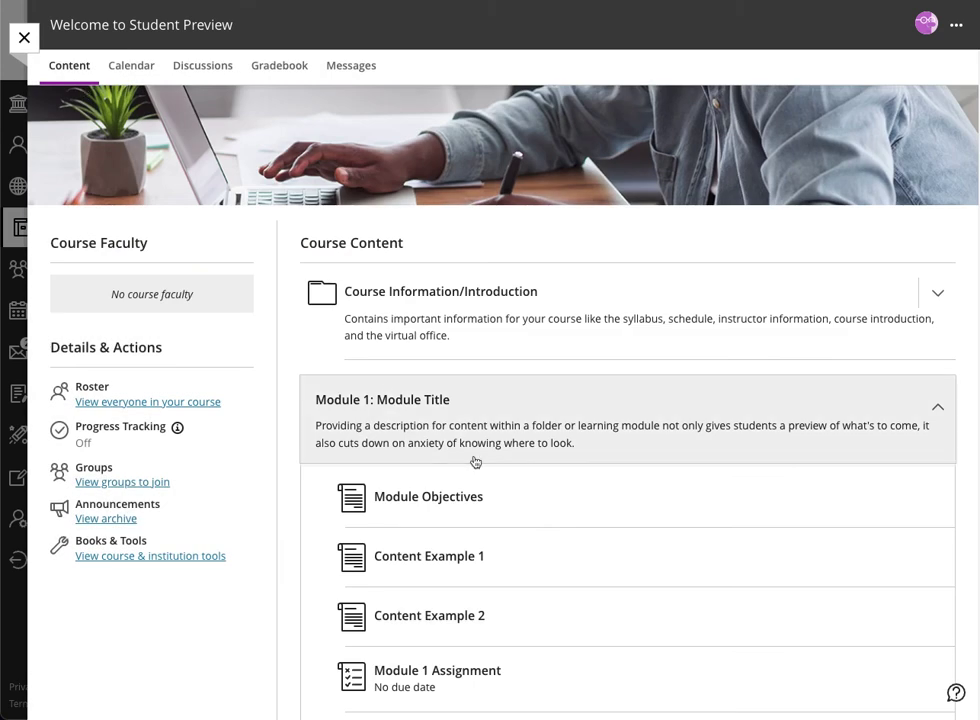
scroll(470, 457, down, 3)
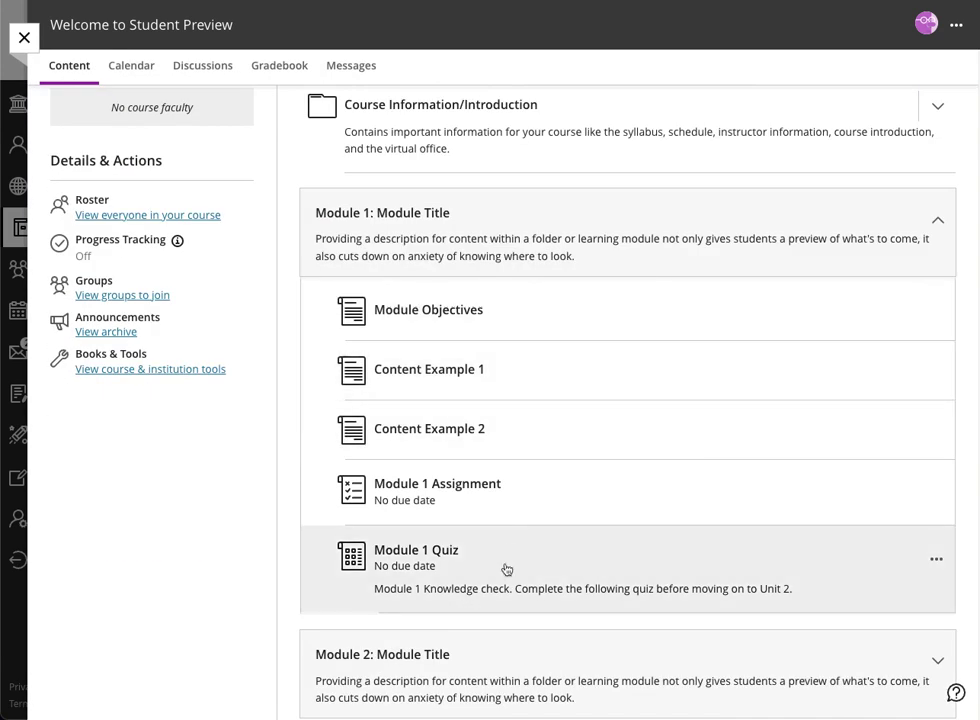
click(507, 569)
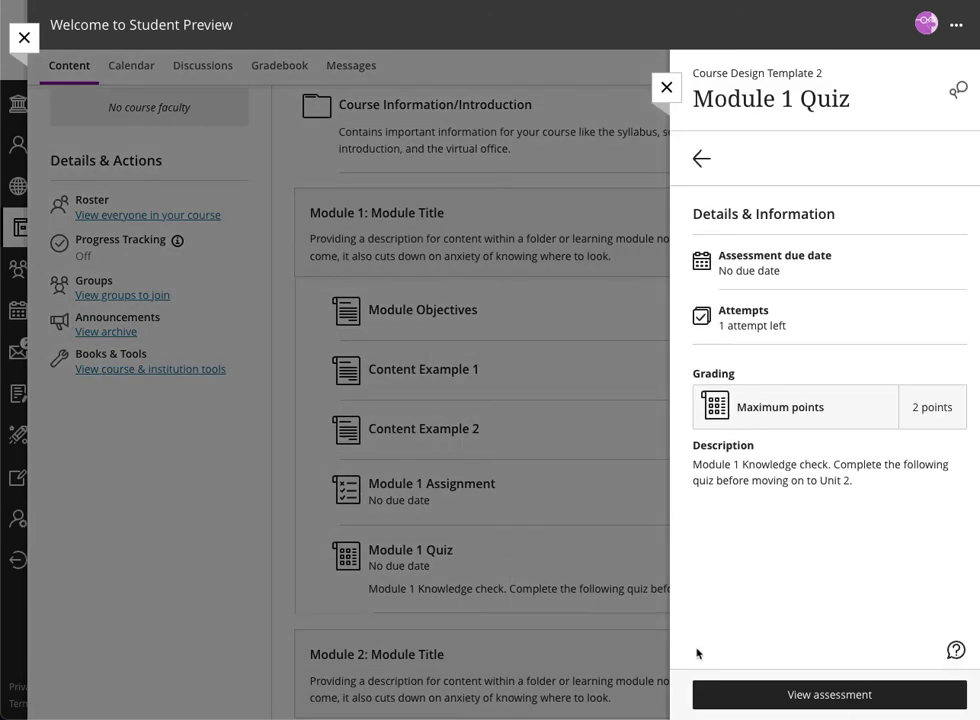
click(830, 700)
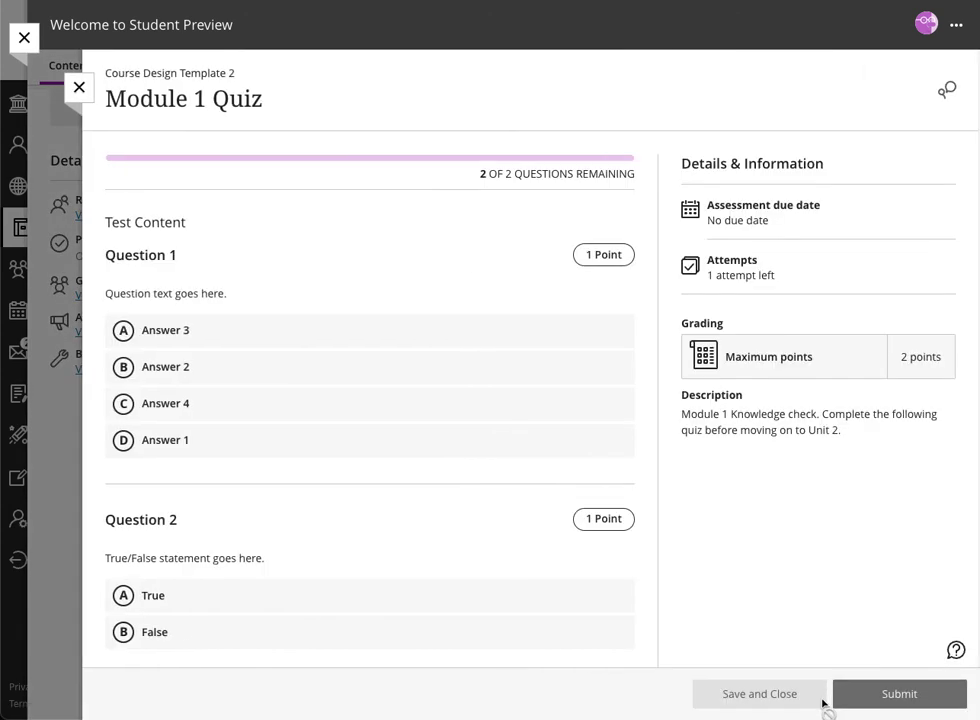
click(79, 88)
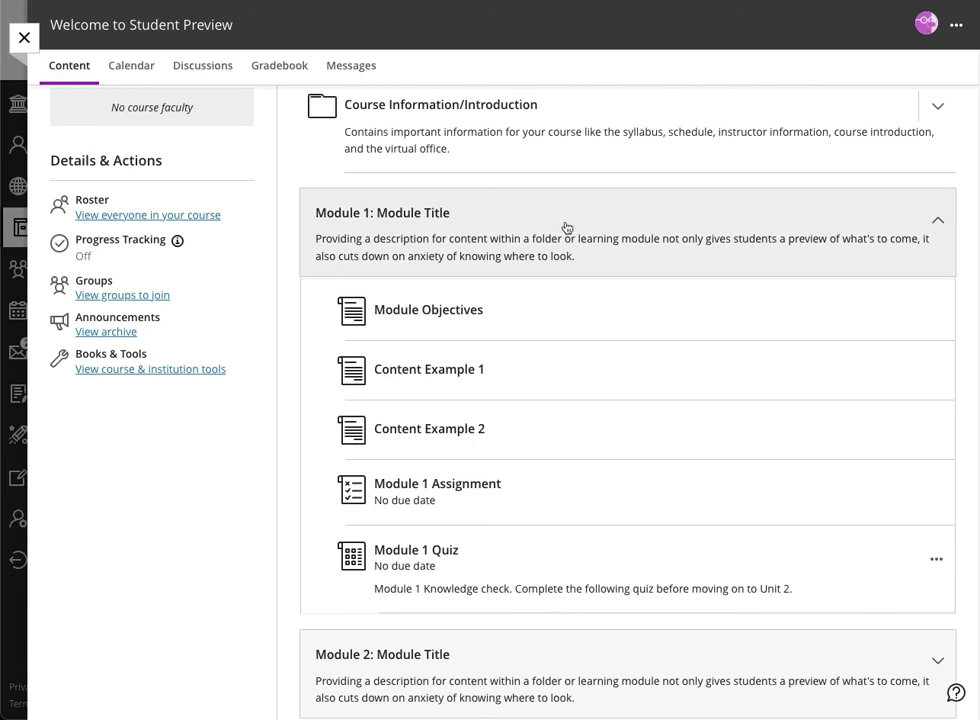
Collapse Module 1, then exit Student Preview from the preview bar's options menu
click(562, 225)
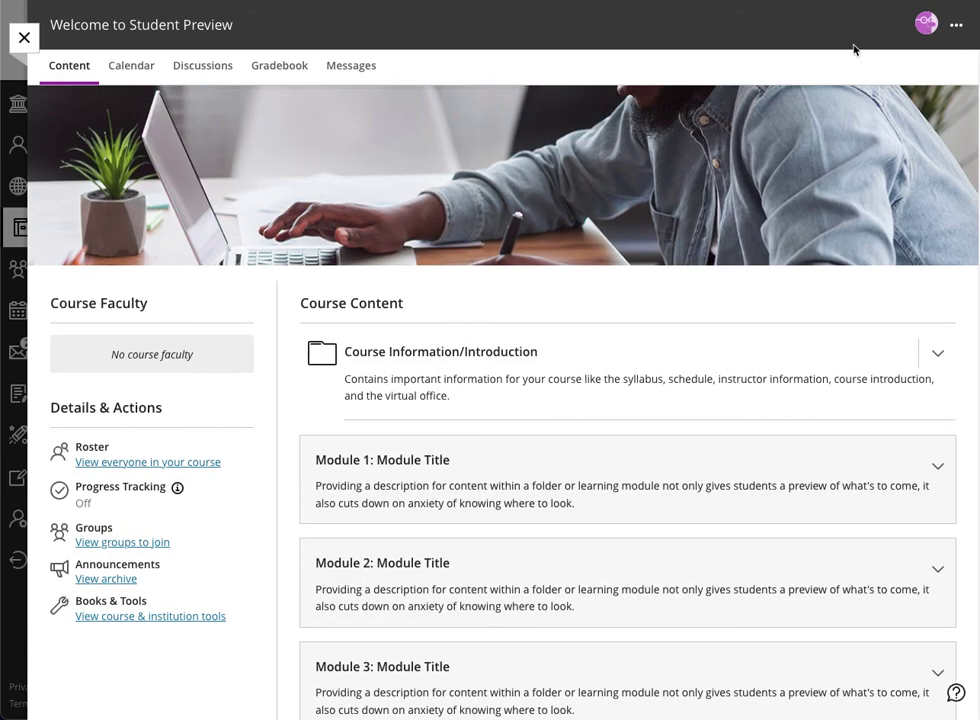
click(955, 26)
click(832, 116)
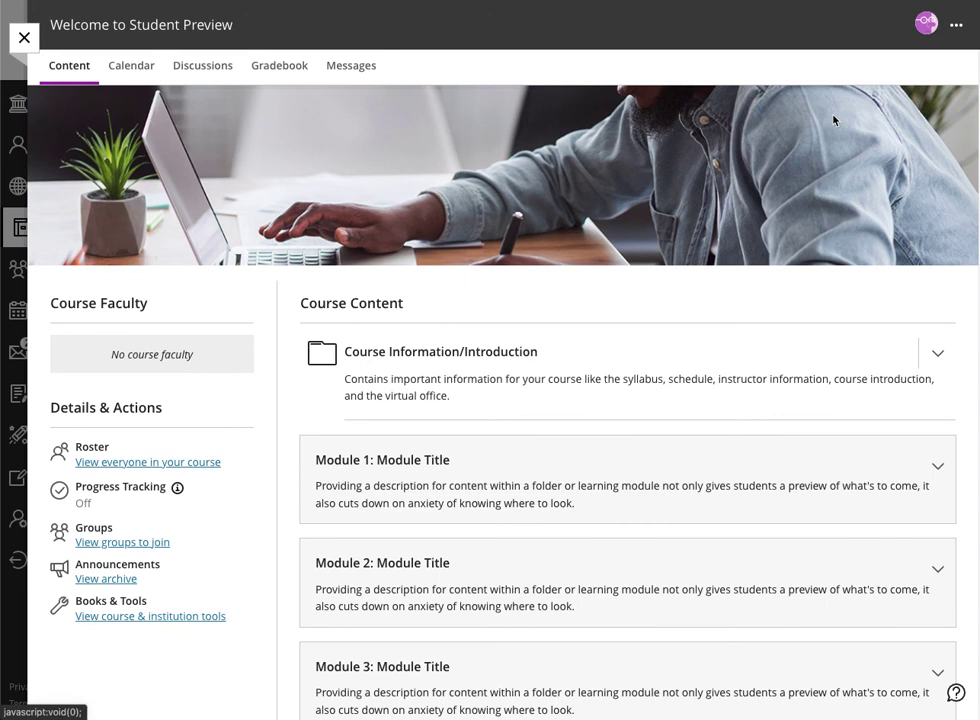